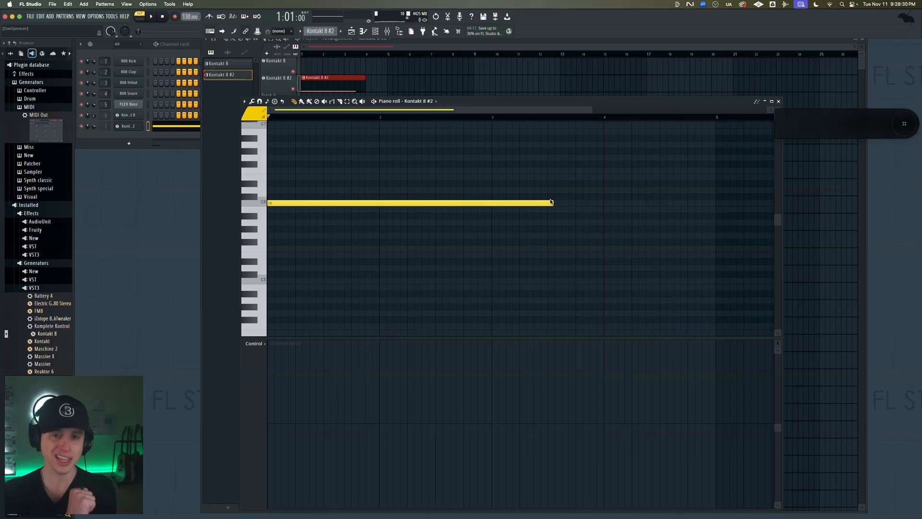
Audition the sustained C6 note and set the piano roll's control lane to Channel pitch.
{"action": "key", "text": "space"}
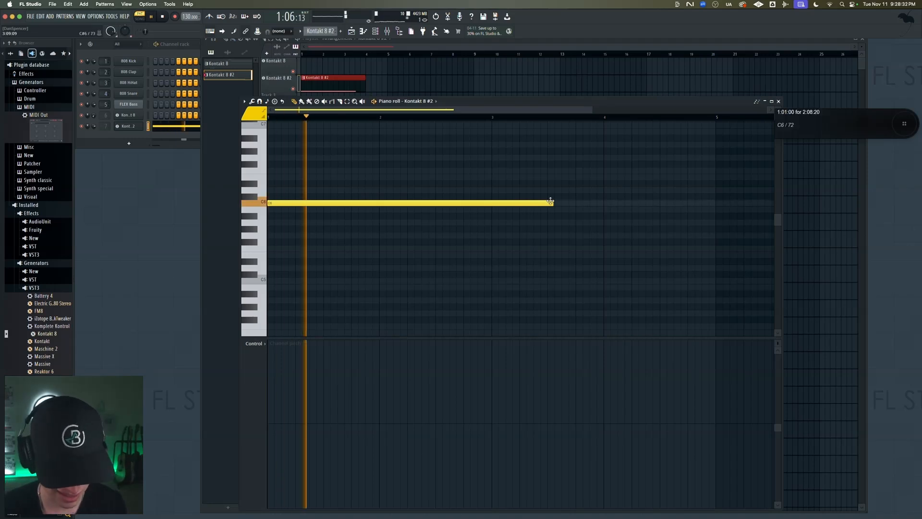
{"action": "key", "text": "space"}
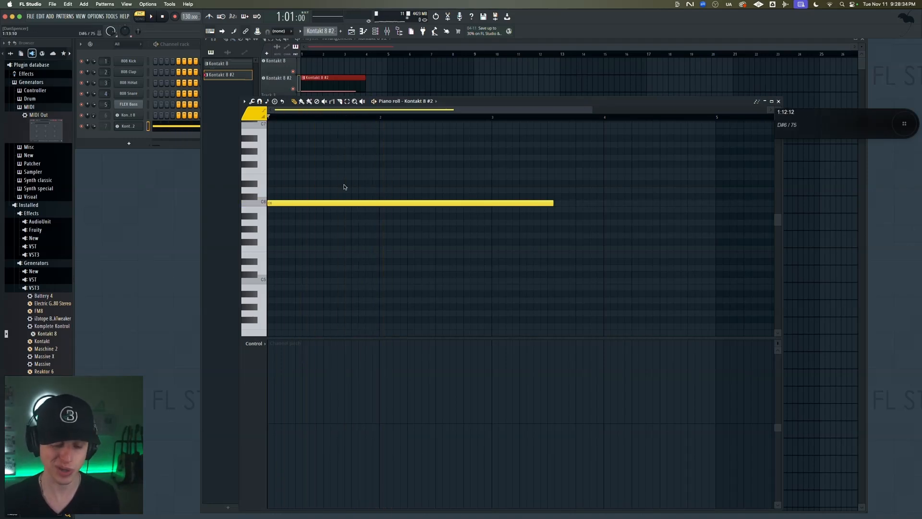
{"action": "left_click_drag", "start_coordinate": [482, 102], "coordinate": [469, 55]}
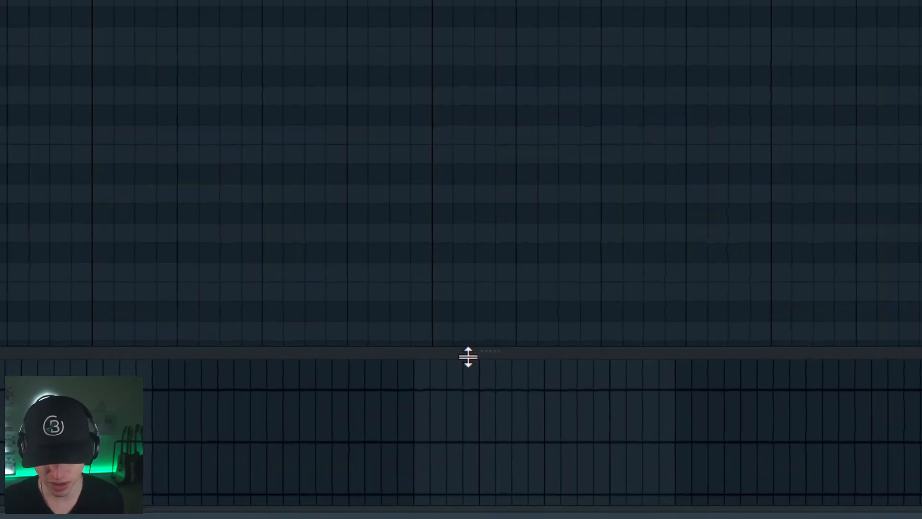
{"action": "left_click_drag", "start_coordinate": [468, 356], "coordinate": [500, 121]}
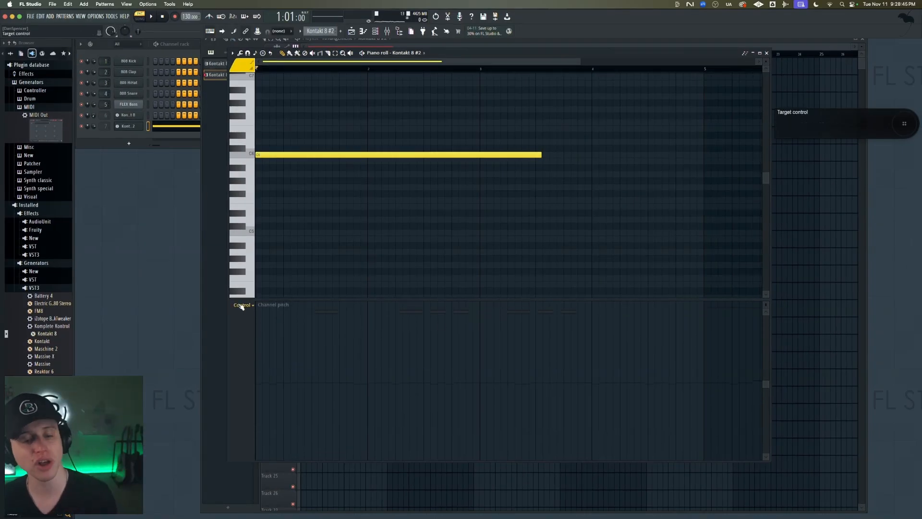
{"action": "left_click", "coordinate": [242, 306]}
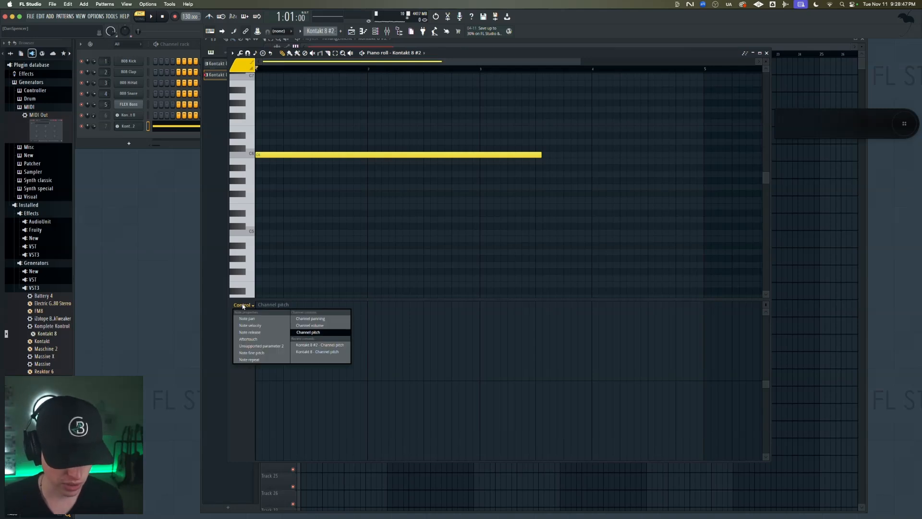
{"action": "left_click", "coordinate": [312, 332]}
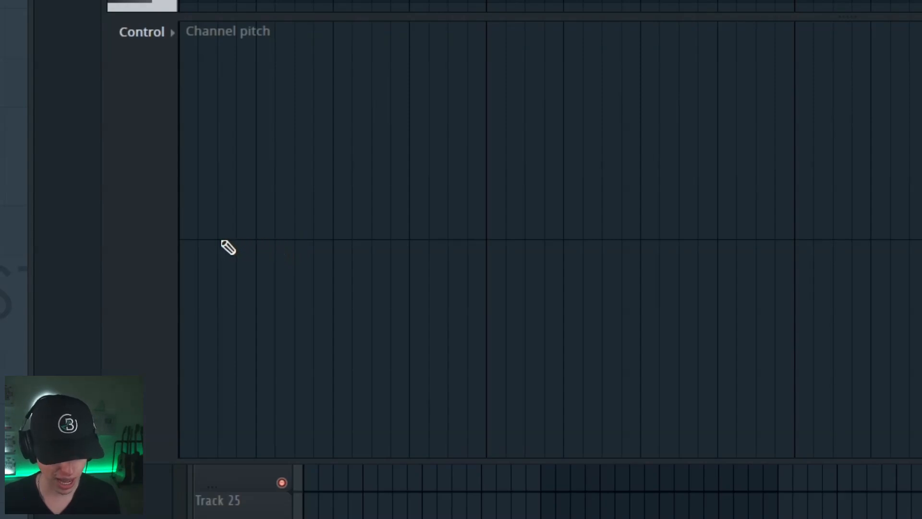
Draw four small, closely spaced vibrato humps of about +36 cents at the start of the Channel pitch lane and play them back.
{"action": "mouse_move", "coordinate": [219, 239]}
{"action": "left_mouse_down"}
{"action": "mouse_move", "coordinate": [180, 241]}
{"action": "mouse_move", "coordinate": [202, 219]}
{"action": "left_mouse_up"}
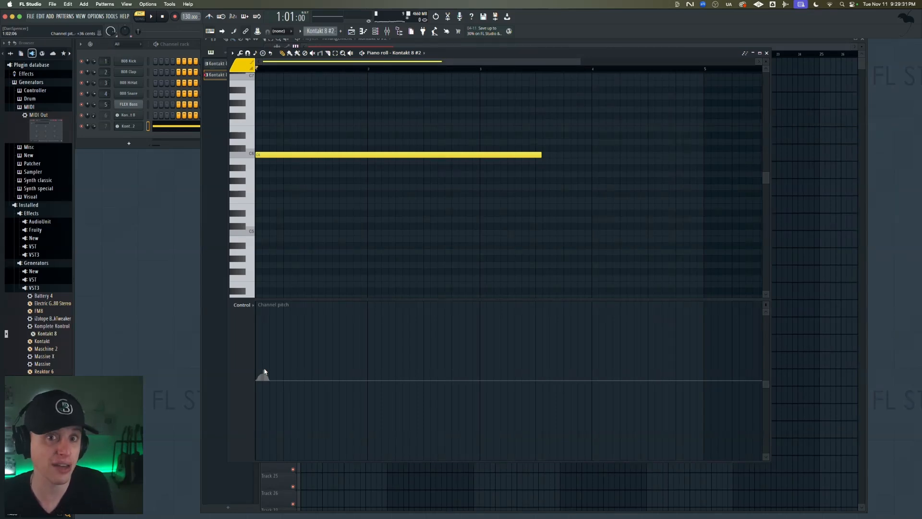
{"action": "mouse_move", "coordinate": [282, 379]}
{"action": "left_mouse_down"}
{"action": "mouse_move", "coordinate": [270, 379]}
{"action": "mouse_move", "coordinate": [289, 379]}
{"action": "left_mouse_up"}
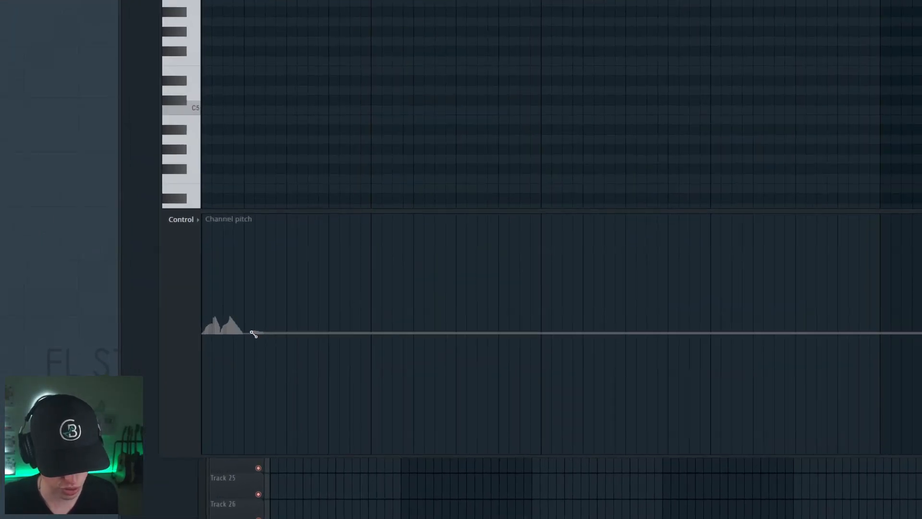
{"action": "mouse_move", "coordinate": [254, 333]}
{"action": "left_mouse_down"}
{"action": "mouse_move", "coordinate": [245, 331]}
{"action": "mouse_move", "coordinate": [253, 317]}
{"action": "mouse_move", "coordinate": [269, 331]}
{"action": "mouse_move", "coordinate": [275, 320]}
{"action": "left_mouse_up"}
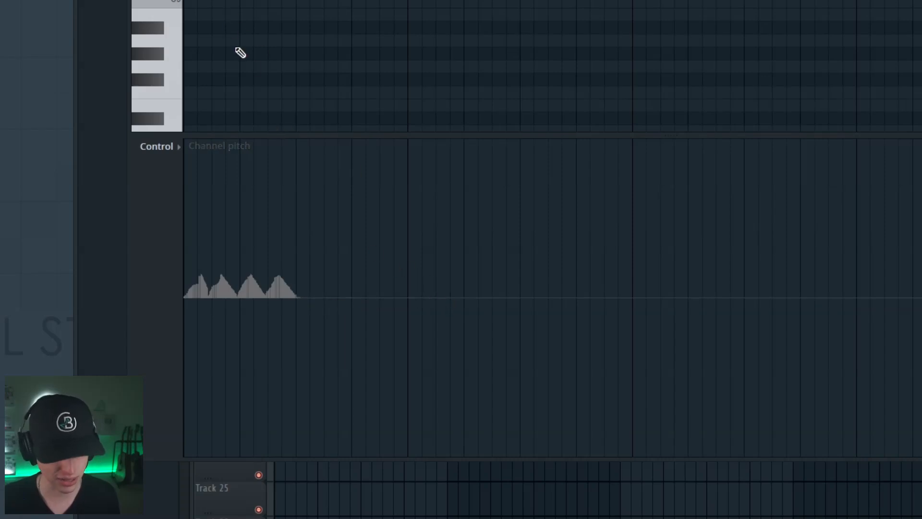
{"action": "key", "text": "space"}
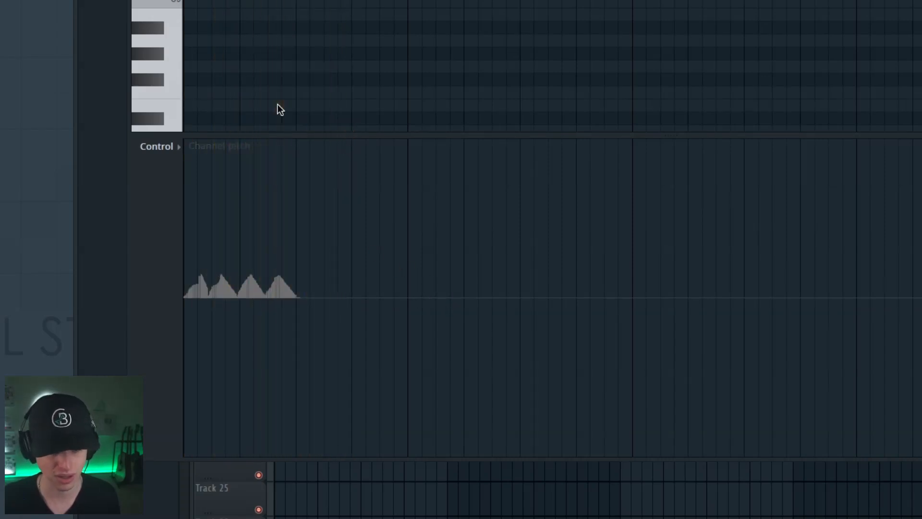
{"action": "key", "text": "space"}
{"action": "key", "text": "space"}
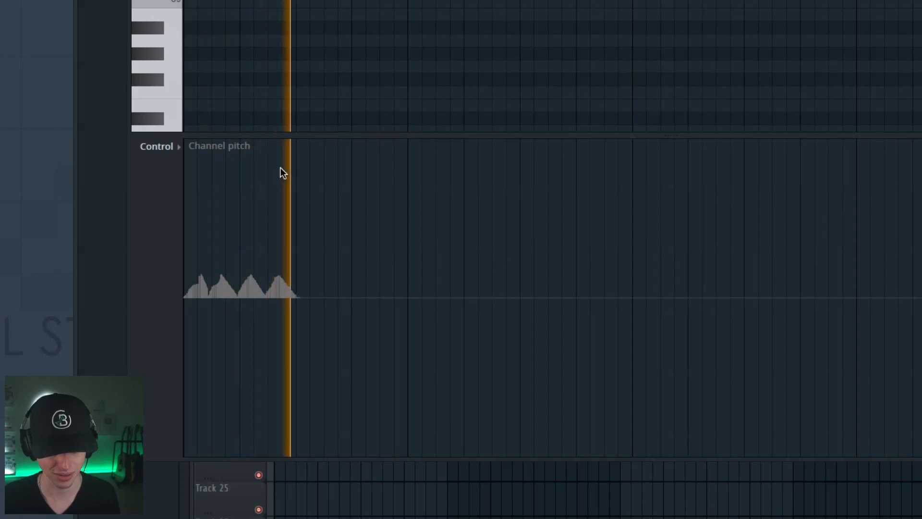
{"action": "key", "text": "space"}
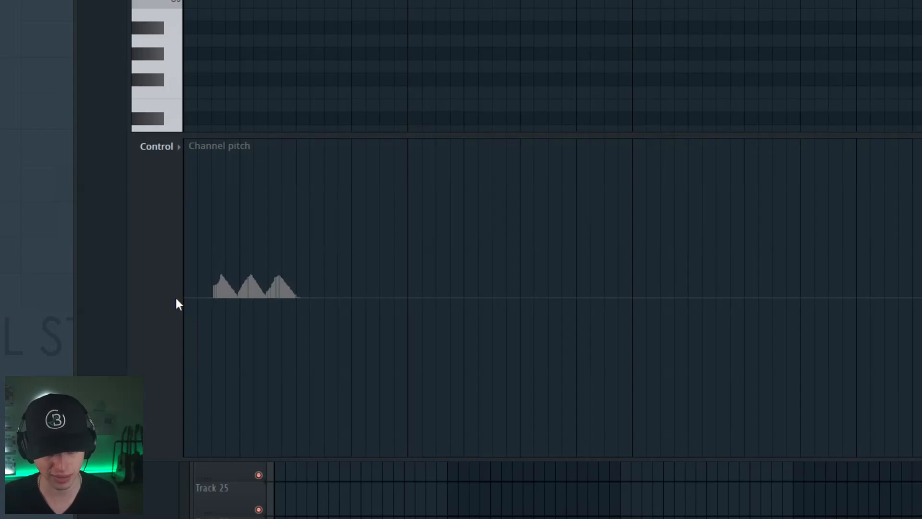
Play the vibrato, add two more matching pitch humps after the existing ones, and play it again.
{"action": "key", "text": "space"}
{"action": "key", "text": "space"}
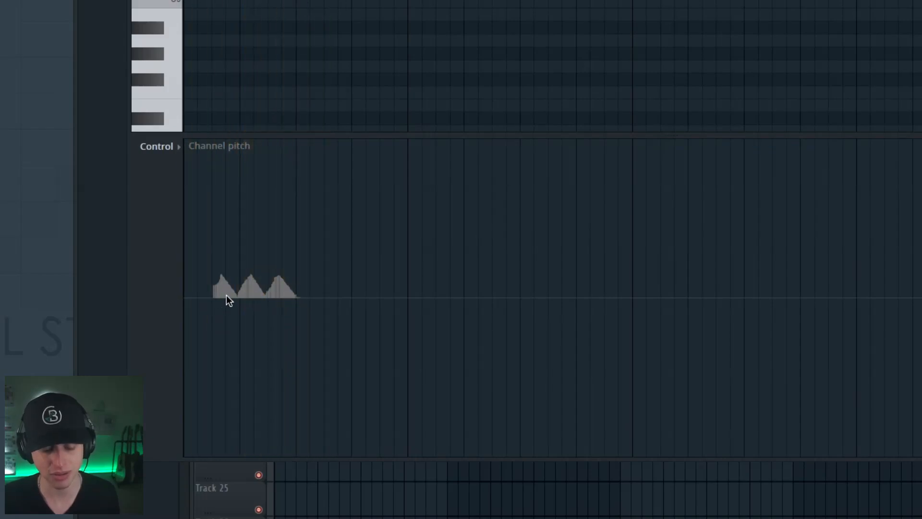
{"action": "mouse_move", "coordinate": [302, 301]}
{"action": "left_mouse_down"}
{"action": "mouse_move", "coordinate": [314, 292]}
{"action": "mouse_move", "coordinate": [312, 276]}
{"action": "mouse_move", "coordinate": [333, 303]}
{"action": "mouse_move", "coordinate": [301, 299]}
{"action": "mouse_move", "coordinate": [312, 274]}
{"action": "left_mouse_up"}
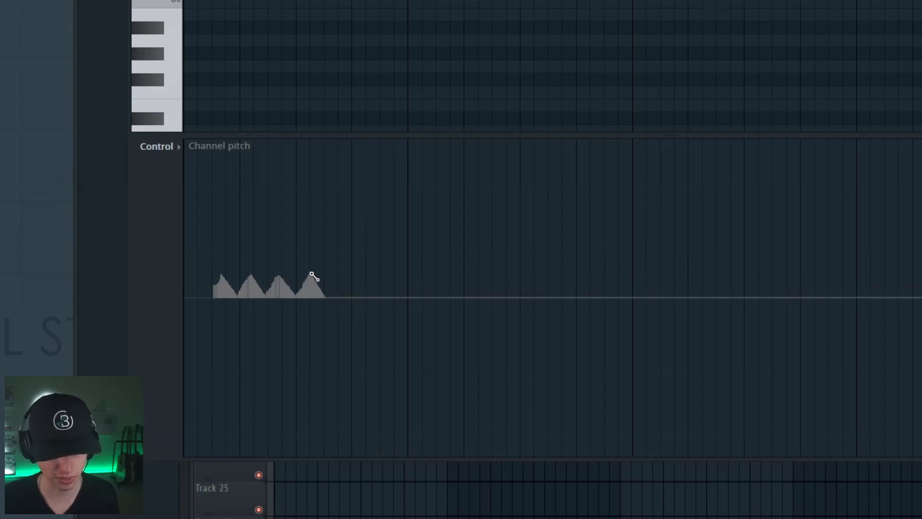
{"action": "mouse_move", "coordinate": [352, 301]}
{"action": "left_mouse_down"}
{"action": "mouse_move", "coordinate": [325, 299]}
{"action": "mouse_move", "coordinate": [338, 274]}
{"action": "left_mouse_up"}
{"action": "key", "text": "space"}
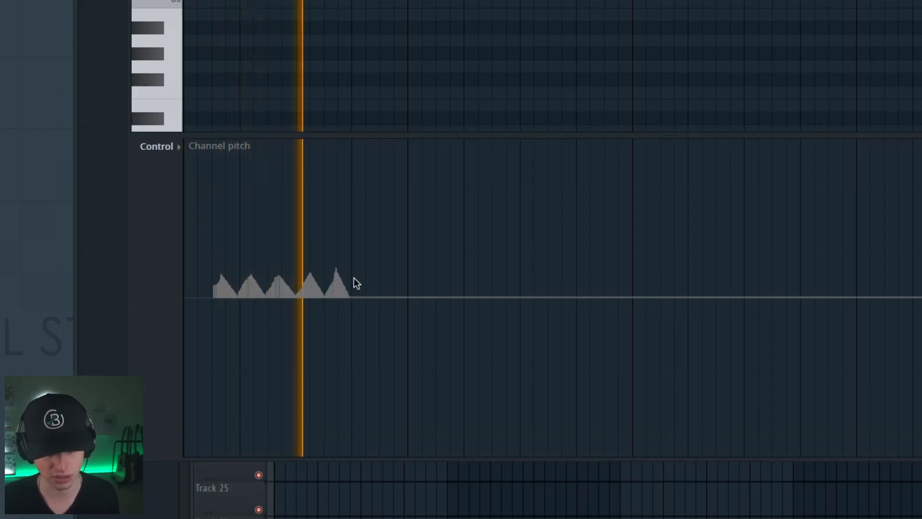
{"action": "key", "text": "space"}
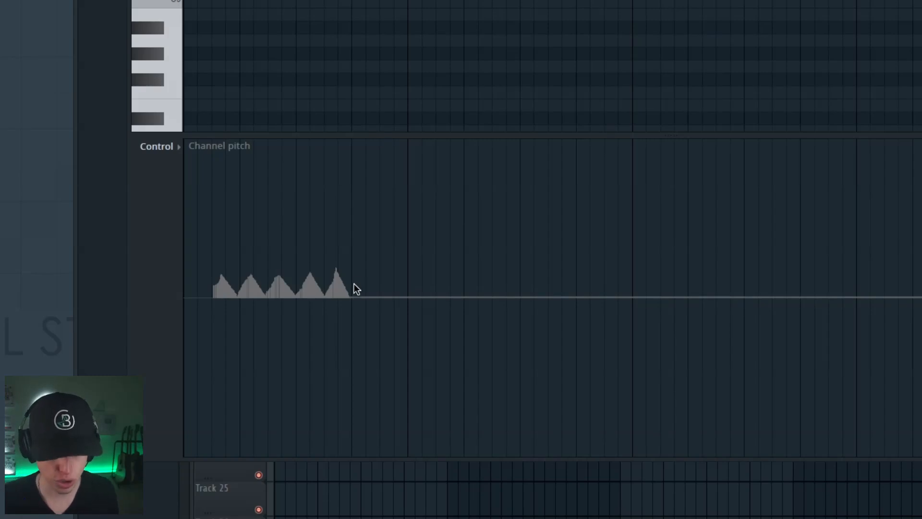
Redraw the vibrato as three wider, slower humps, audition it, and flatten the Channel pitch curve to zero.
{"action": "left_click_drag", "start_coordinate": [353, 296], "coordinate": [331, 296]}
{"action": "left_click_drag", "start_coordinate": [213, 296], "coordinate": [211, 296]}
{"action": "mouse_move", "coordinate": [268, 296]}
{"action": "left_mouse_down"}
{"action": "mouse_move", "coordinate": [210, 298]}
{"action": "mouse_move", "coordinate": [240, 276]}
{"action": "mouse_move", "coordinate": [282, 298]}
{"action": "mouse_move", "coordinate": [402, 298]}
{"action": "left_mouse_up"}
{"action": "key", "text": "space"}
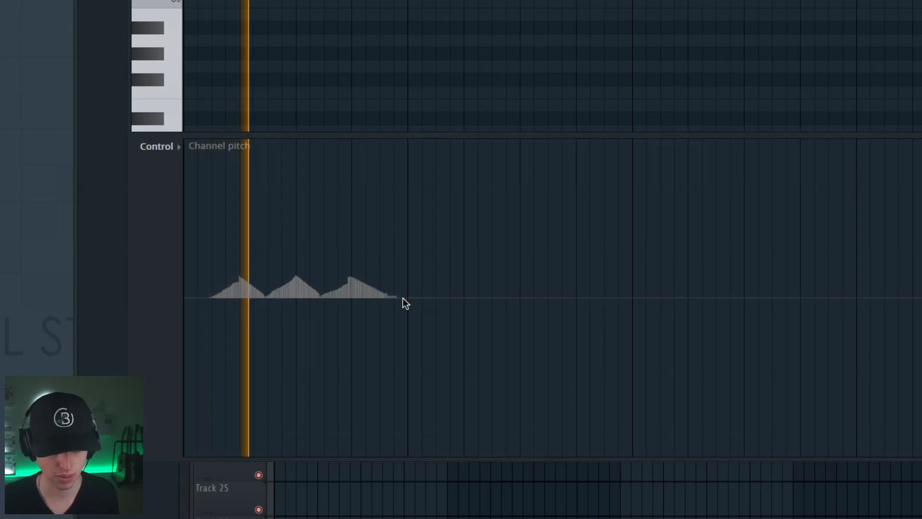
{"action": "key", "text": "space"}
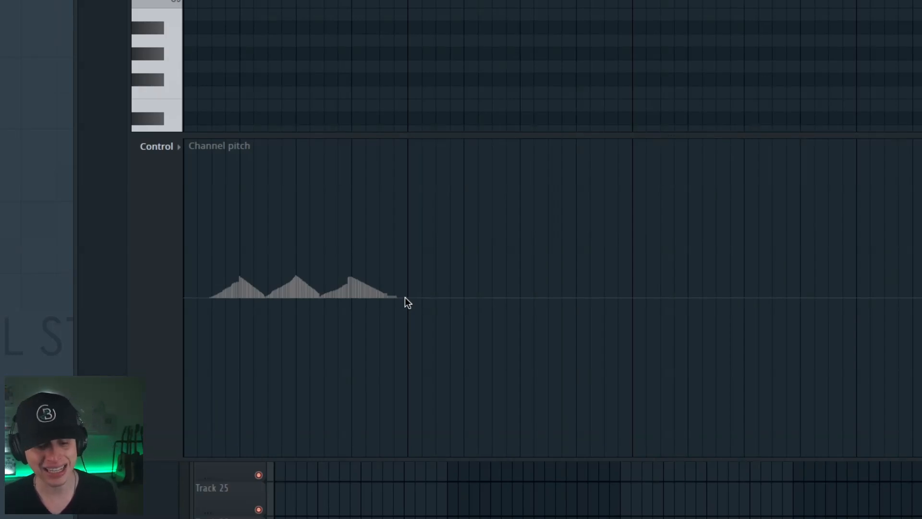
{"action": "left_click_drag", "start_coordinate": [393, 298], "coordinate": [191, 298]}
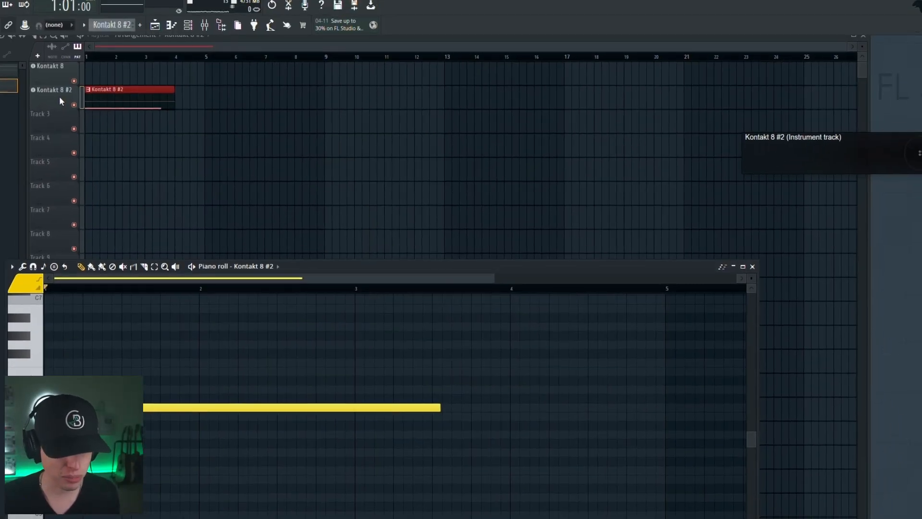
Open the Kontakt 8 #2 instrument's Amps & FX page and adjust the Skreamer pedal's Tone.
{"action": "right_click", "coordinate": [56, 95]}
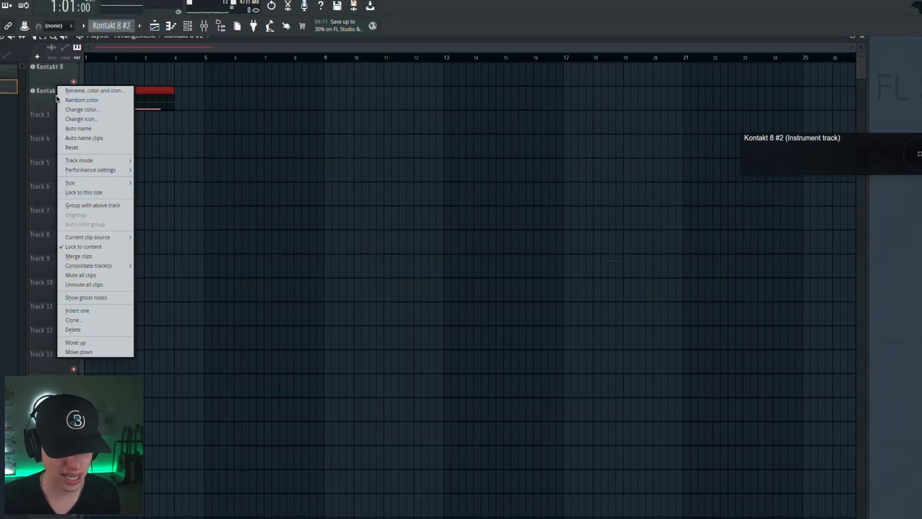
{"action": "left_click", "coordinate": [52, 94]}
{"action": "scroll", "coordinate": [558, 347], "scroll_direction": "down", "scroll_amount": 5}
{"action": "left_click", "coordinate": [572, 324]}
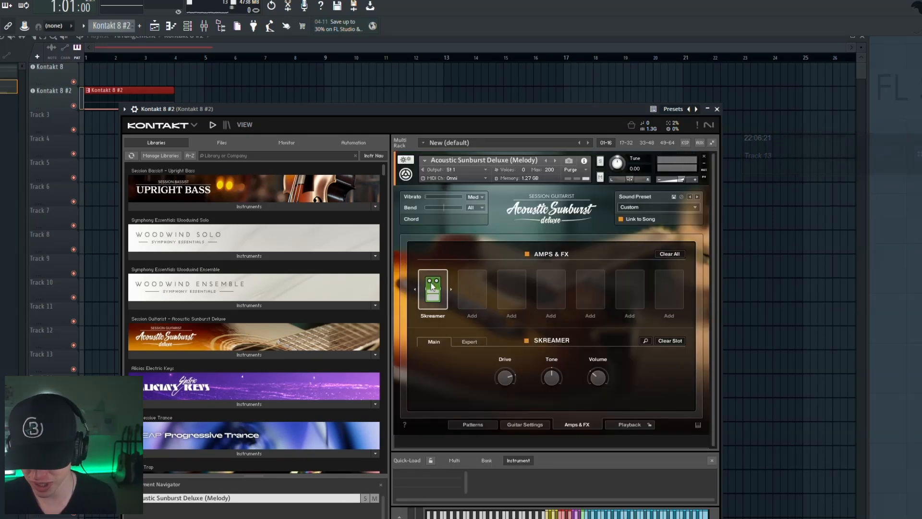
{"action": "left_click_drag", "start_coordinate": [547, 377], "coordinate": [559, 377]}
Add the Hot Solo + amp after the Skreamer, with high Gain and Master at 0.0 %.
{"action": "left_click", "coordinate": [471, 298]}
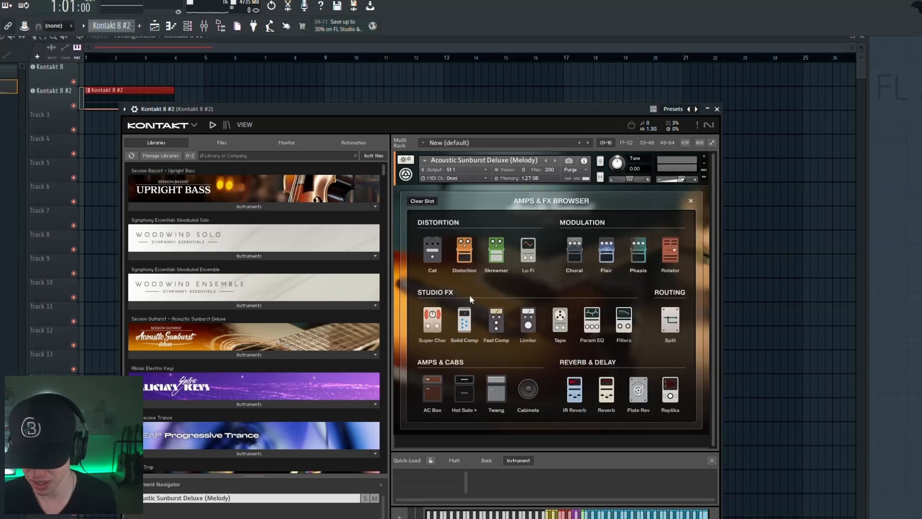
{"action": "left_click", "coordinate": [465, 390]}
{"action": "left_click_drag", "start_coordinate": [435, 379], "coordinate": [478, 303]}
{"action": "left_click_drag", "start_coordinate": [667, 378], "coordinate": [659, 424]}
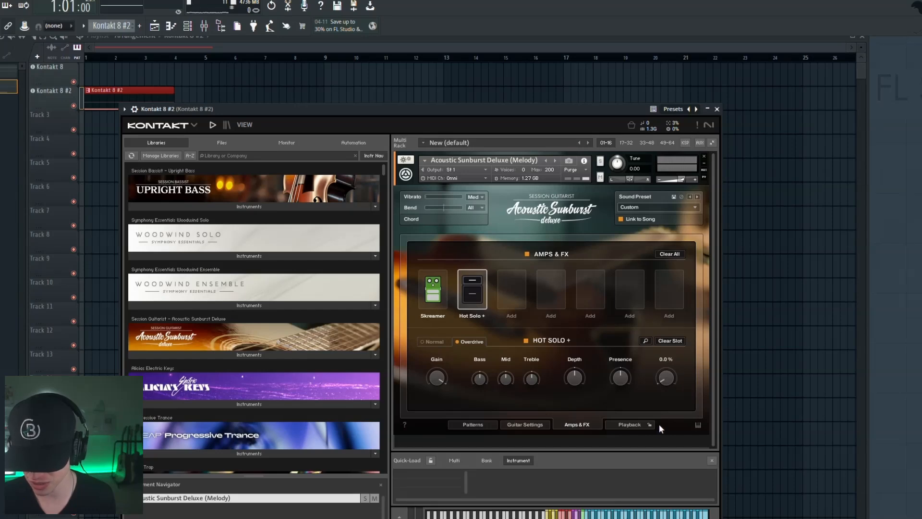
Set the Hot Solo + Master to 16.7 % while auditioning the guitar, and close the Kontakt window.
{"action": "left_click_drag", "start_coordinate": [294, 115], "coordinate": [314, 253]}
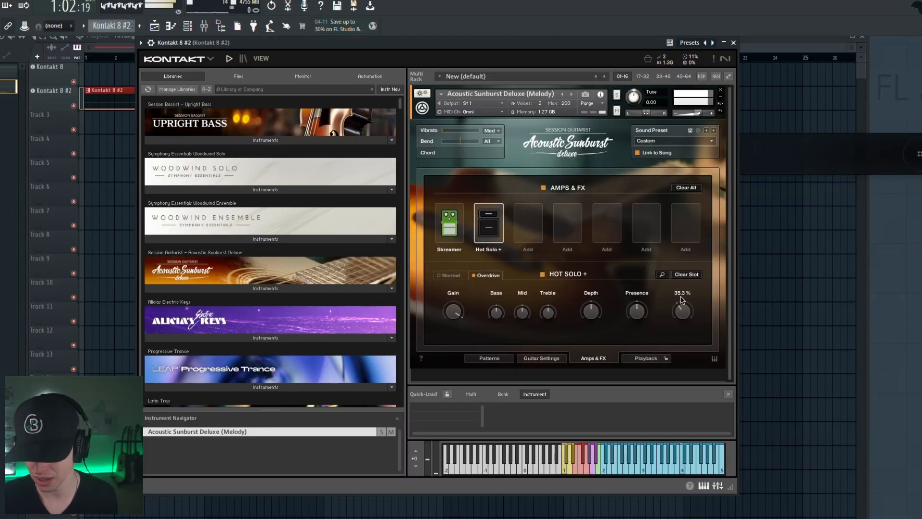
{"action": "left_click_drag", "start_coordinate": [682, 303], "coordinate": [683, 323]}
{"action": "key", "text": "space"}
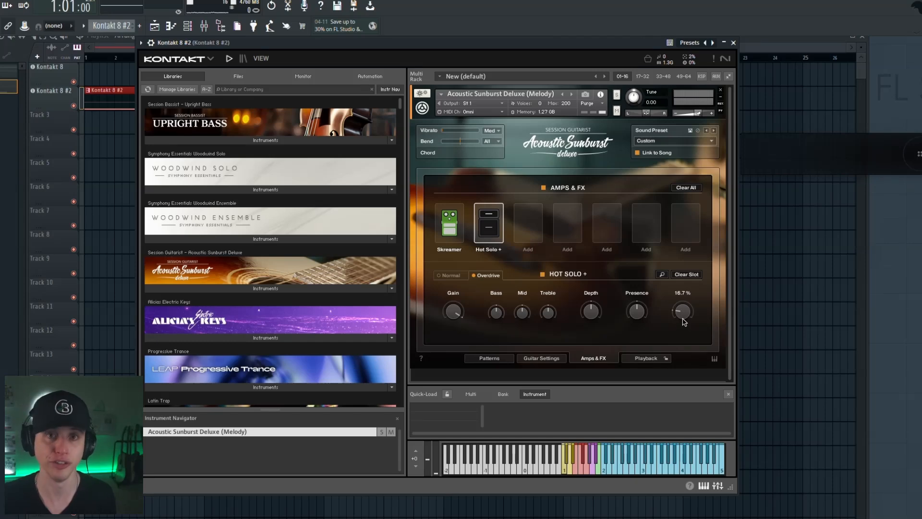
{"action": "key", "text": "space"}
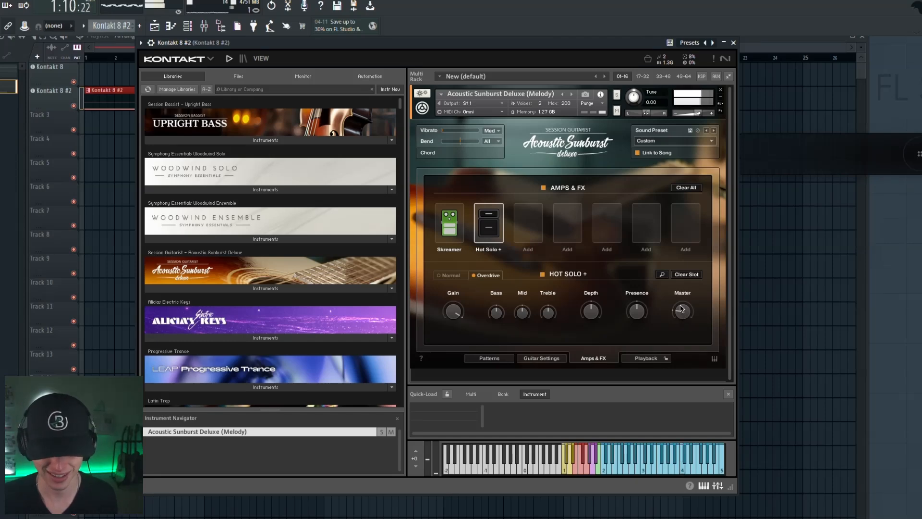
{"action": "key", "text": "space"}
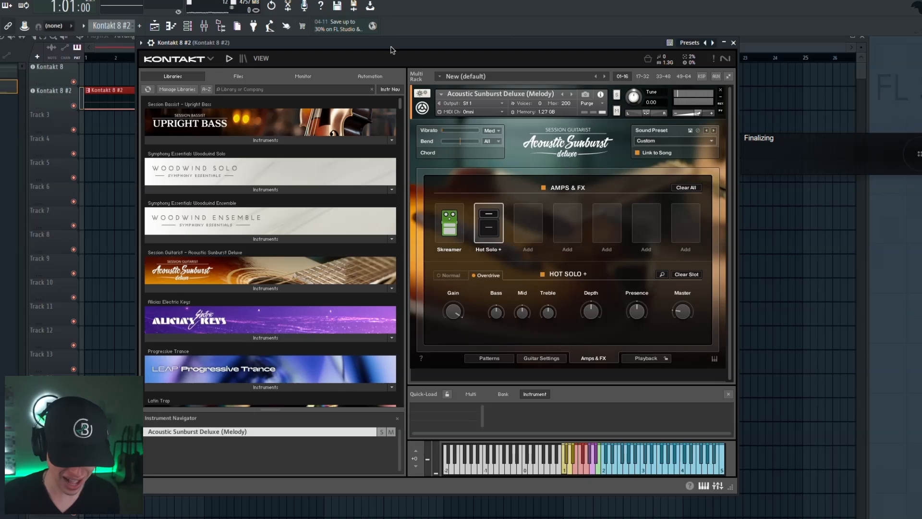
{"action": "left_click", "coordinate": [732, 42]}
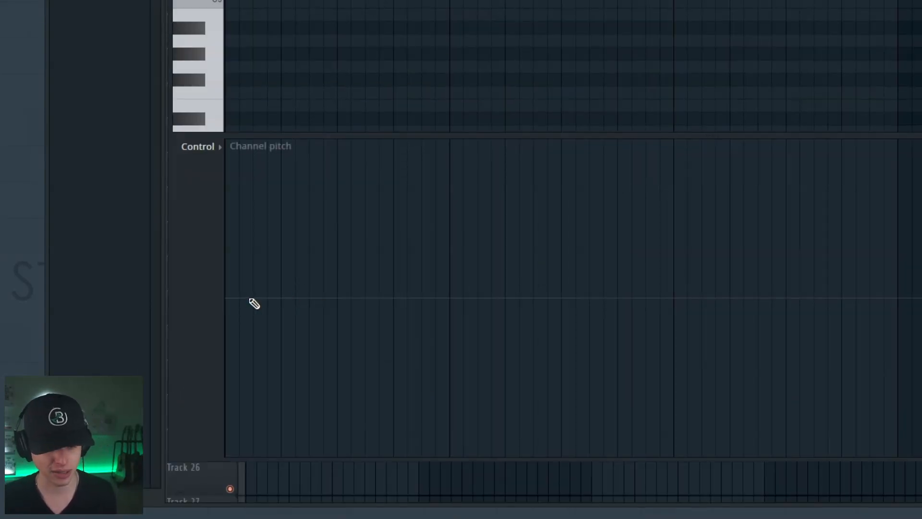
Try a pitch bend of about +196 cents and a lower flat-topped bend near the note's start, auditioning the lower one.
{"action": "mouse_move", "coordinate": [339, 298]}
{"action": "left_mouse_down"}
{"action": "mouse_move", "coordinate": [286, 300]}
{"action": "mouse_move", "coordinate": [251, 284]}
{"action": "mouse_move", "coordinate": [259, 188]}
{"action": "mouse_move", "coordinate": [271, 171]}
{"action": "left_mouse_up"}
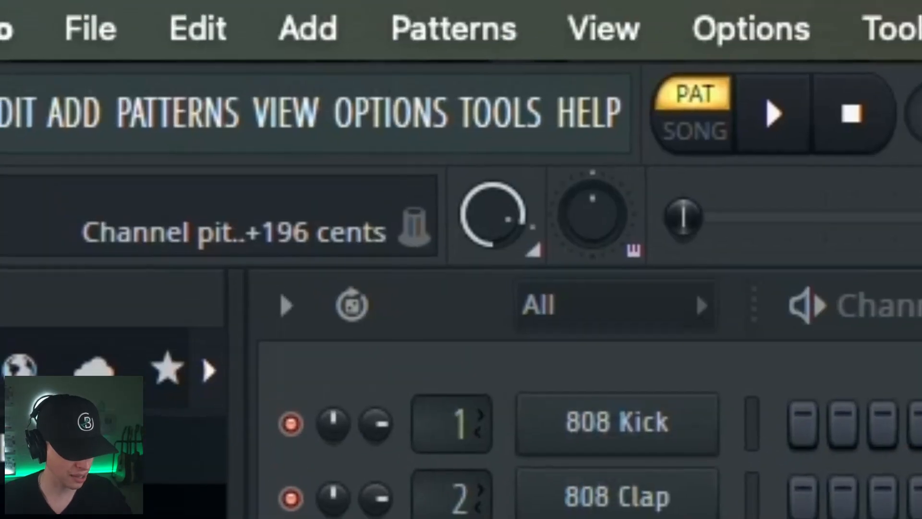
{"action": "left_click_drag", "start_coordinate": [269, 143], "coordinate": [296, 285]}
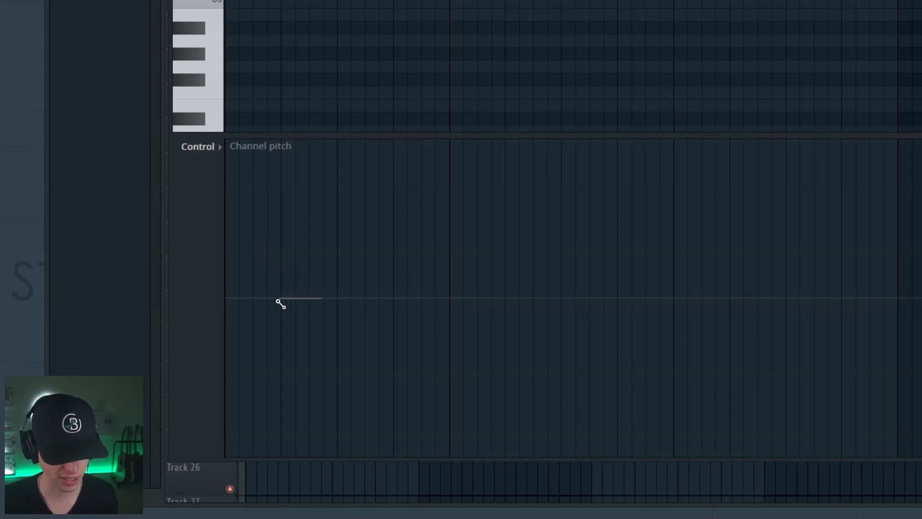
{"action": "mouse_move", "coordinate": [260, 298]}
{"action": "left_mouse_down"}
{"action": "mouse_move", "coordinate": [276, 218]}
{"action": "mouse_move", "coordinate": [273, 235]}
{"action": "mouse_move", "coordinate": [313, 233]}
{"action": "left_mouse_up"}
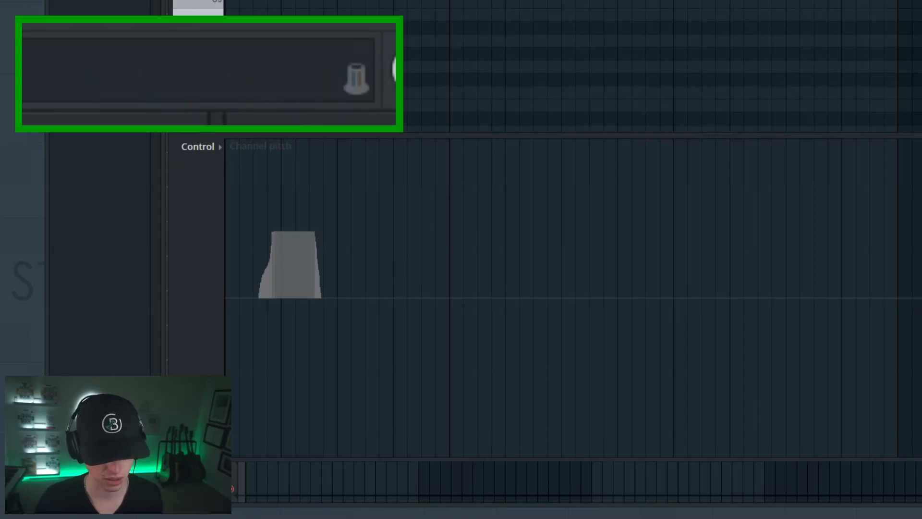
{"action": "key", "text": "space"}
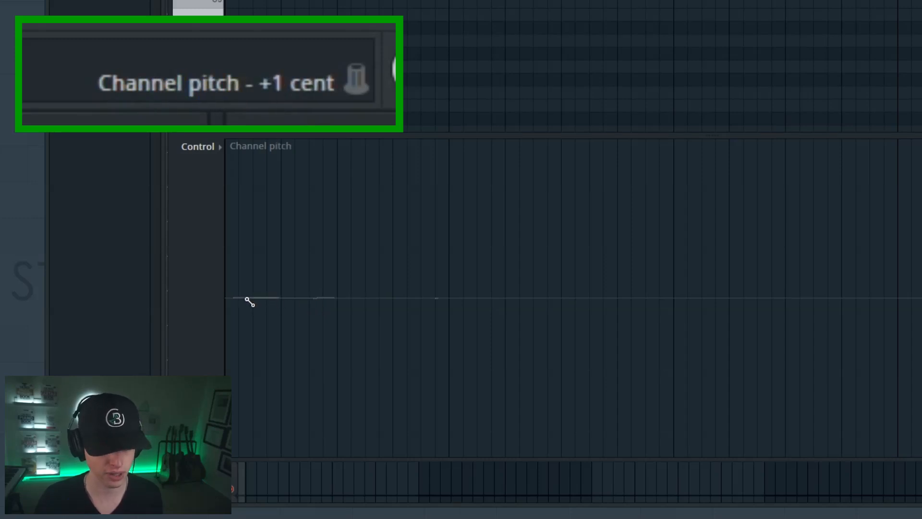
Draw a flat-topped pitch bend of about +98 cents near the note's start and play it back.
{"action": "mouse_move", "coordinate": [249, 299]}
{"action": "left_mouse_down"}
{"action": "mouse_move", "coordinate": [255, 227]}
{"action": "mouse_move", "coordinate": [306, 233]}
{"action": "left_mouse_up"}
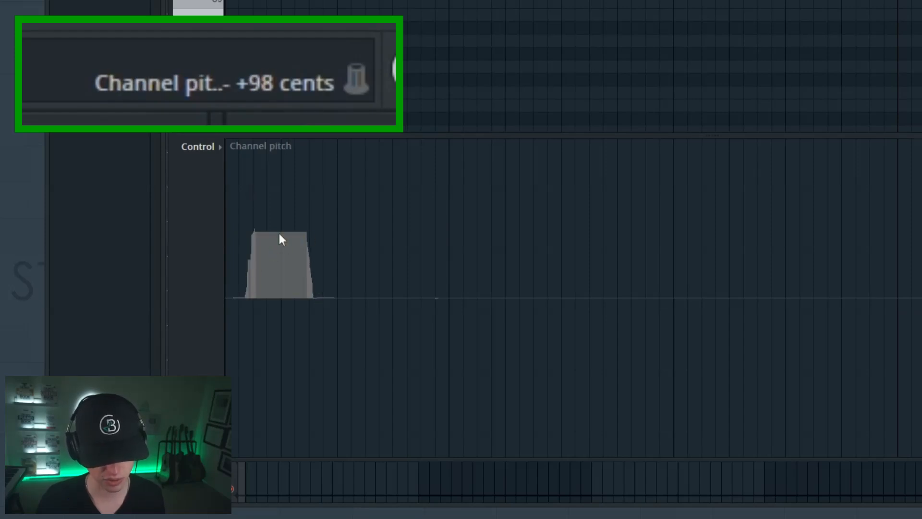
{"action": "key", "text": "space"}
{"action": "key", "text": "space"}
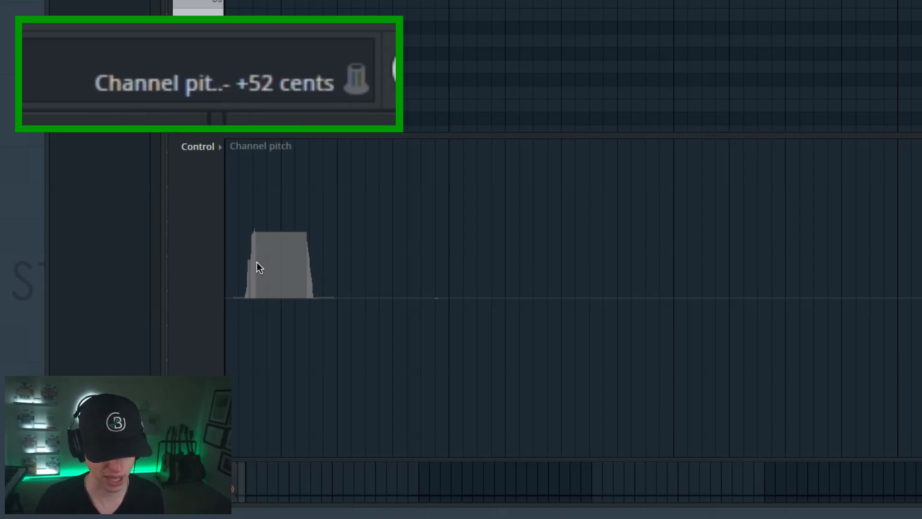
Reshape the bend with a more gradual rise and a long slope back to zero, and play it back.
{"action": "left_click_drag", "start_coordinate": [251, 235], "coordinate": [229, 303]}
{"action": "left_click_drag", "start_coordinate": [312, 244], "coordinate": [421, 301]}
{"action": "key", "text": "space"}
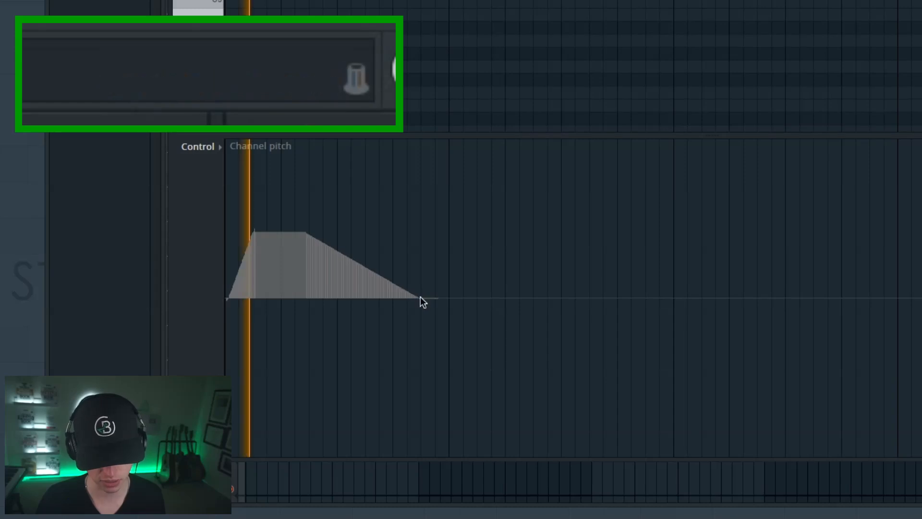
Add a second, slightly lower hump to the bend's falling slope, taper its end smoothly to zero, and play it back.
{"action": "key", "text": "space"}
{"action": "left_click_drag", "start_coordinate": [420, 295], "coordinate": [465, 301]}
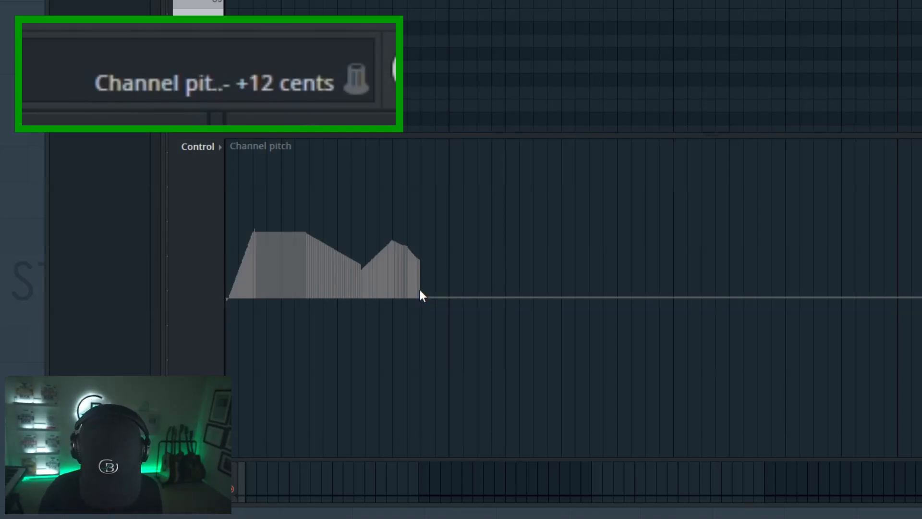
{"action": "key", "text": "space"}
{"action": "key", "text": "space"}
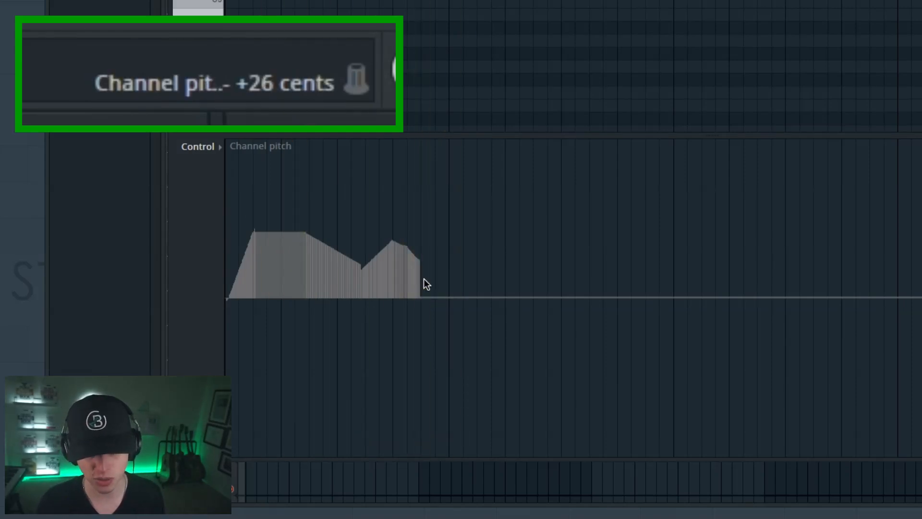
{"action": "left_click_drag", "start_coordinate": [417, 262], "coordinate": [437, 301]}
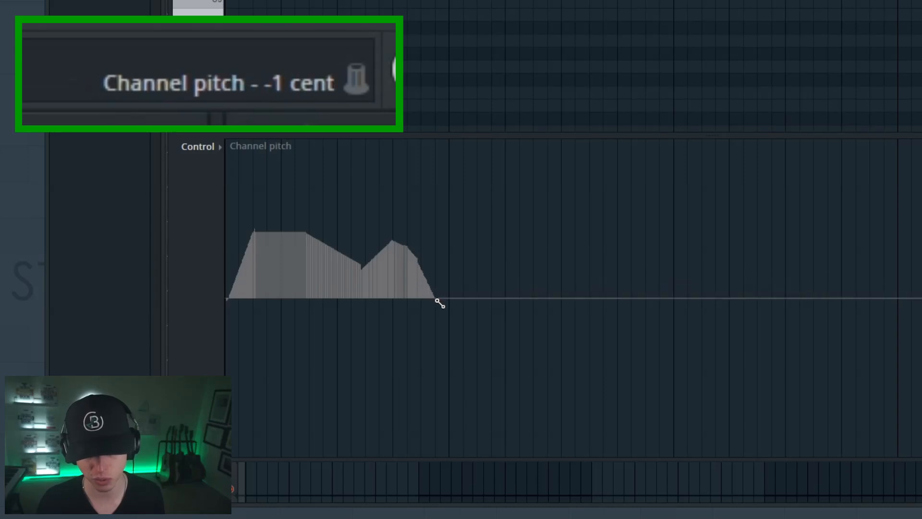
{"action": "key", "text": "space"}
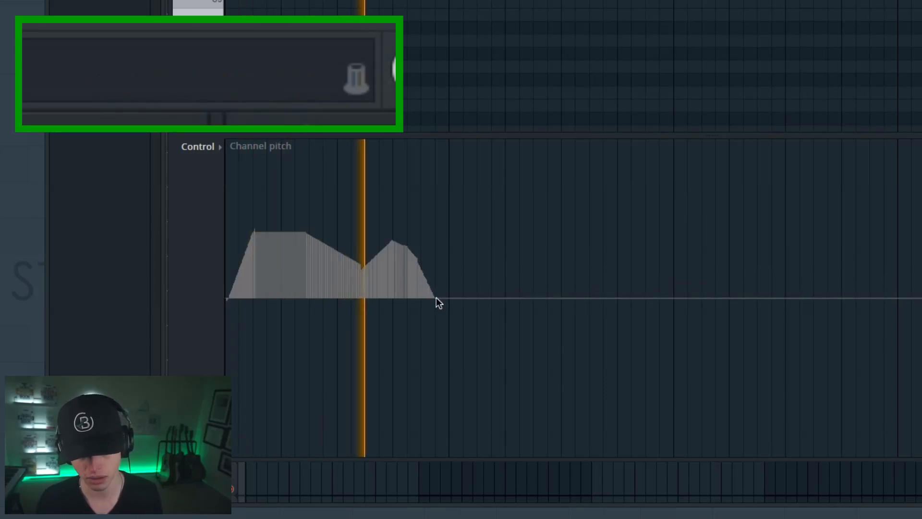
{"action": "key", "text": "space"}
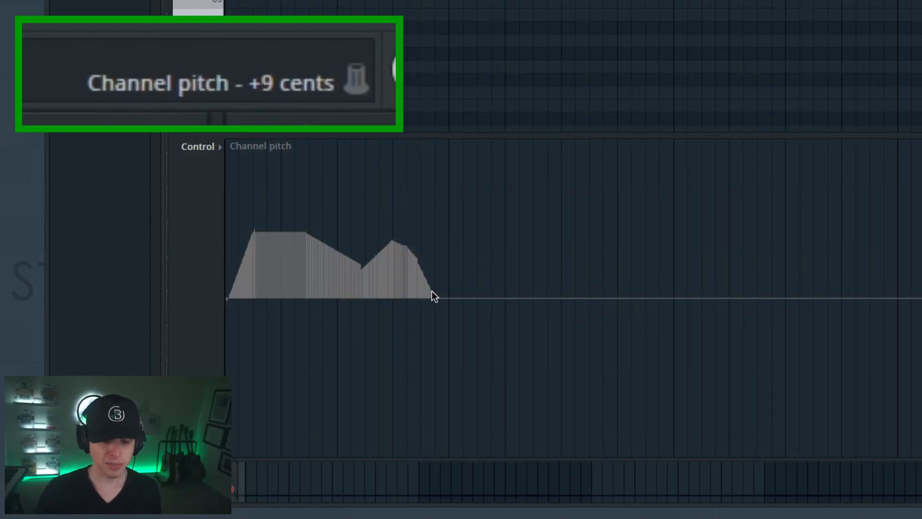
Redraw the bend as a delayed, steep-sided plateau of about +199 cents that returns to zero, and play it back.
{"action": "left_click_drag", "start_coordinate": [446, 299], "coordinate": [419, 177]}
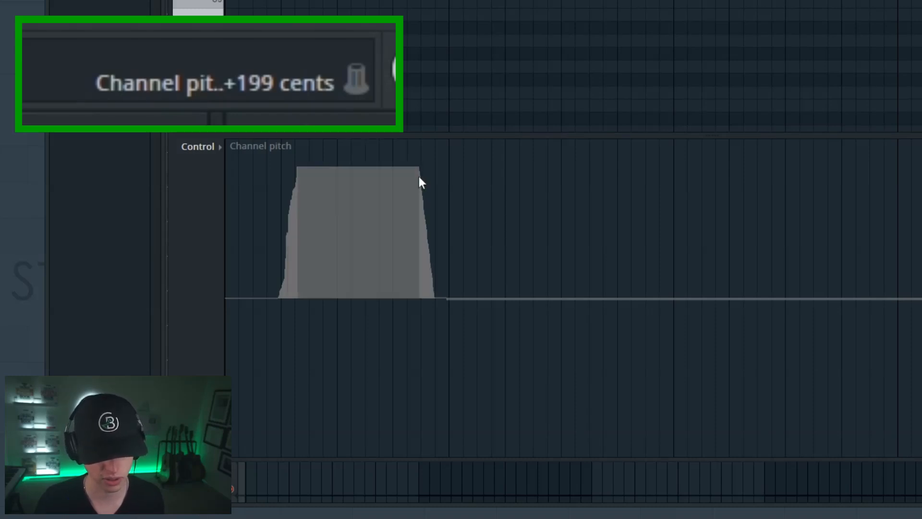
{"action": "key", "text": "space"}
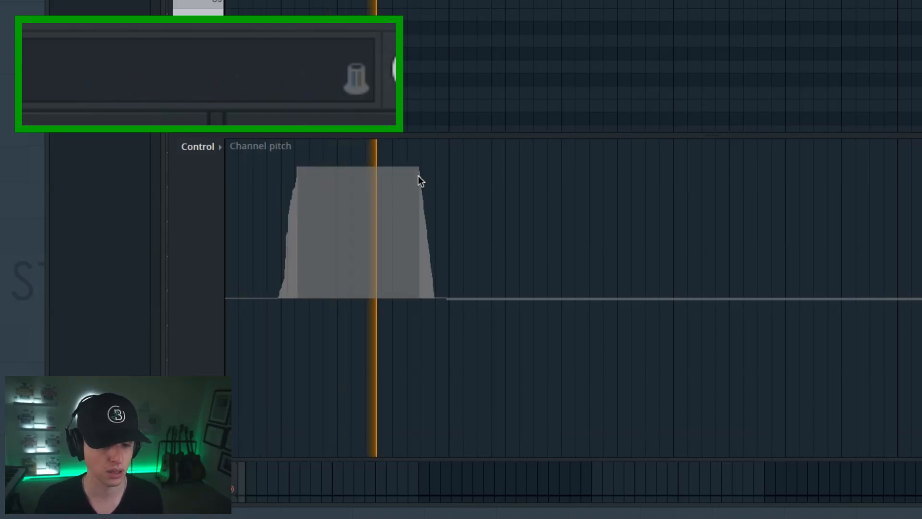
{"action": "key", "text": "space"}
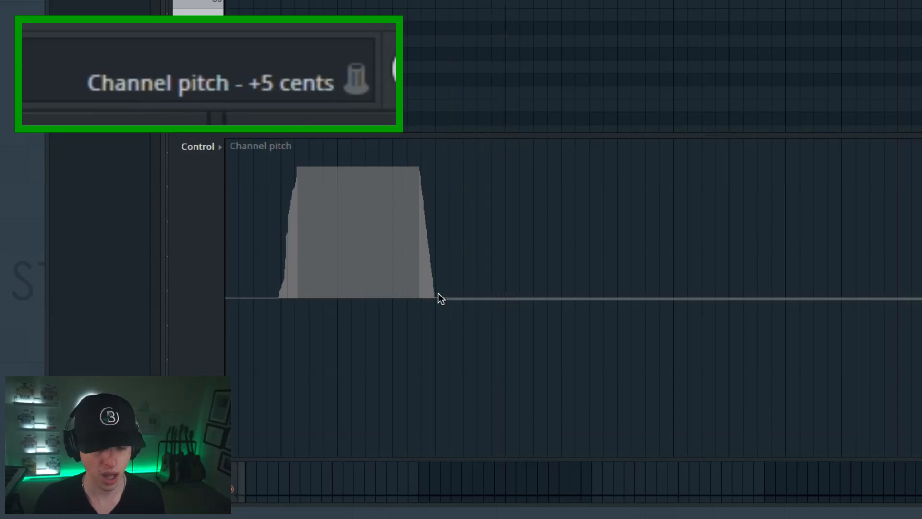
Clear the delayed bend and draw a flat raised pitch block about one semitone high from the note's very start.
{"action": "left_click_drag", "start_coordinate": [435, 294], "coordinate": [278, 293]}
{"action": "key", "text": "ctrl+z"}
{"action": "key", "text": "ctrl+z"}
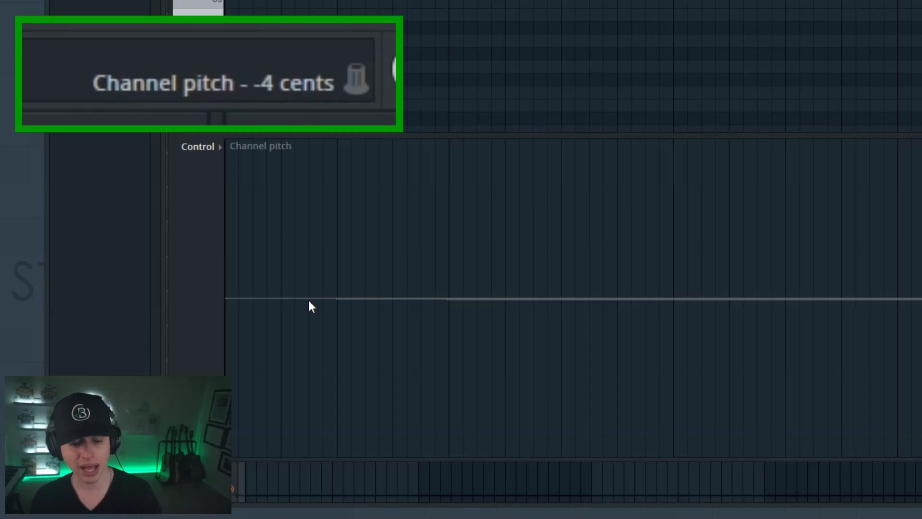
{"action": "left_click", "coordinate": [229, 198]}
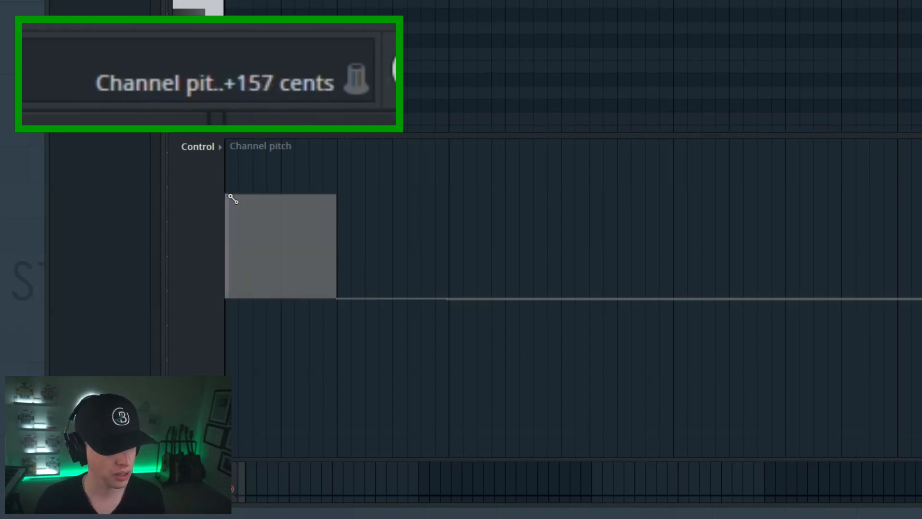
{"action": "left_click_drag", "start_coordinate": [229, 195], "coordinate": [226, 211]}
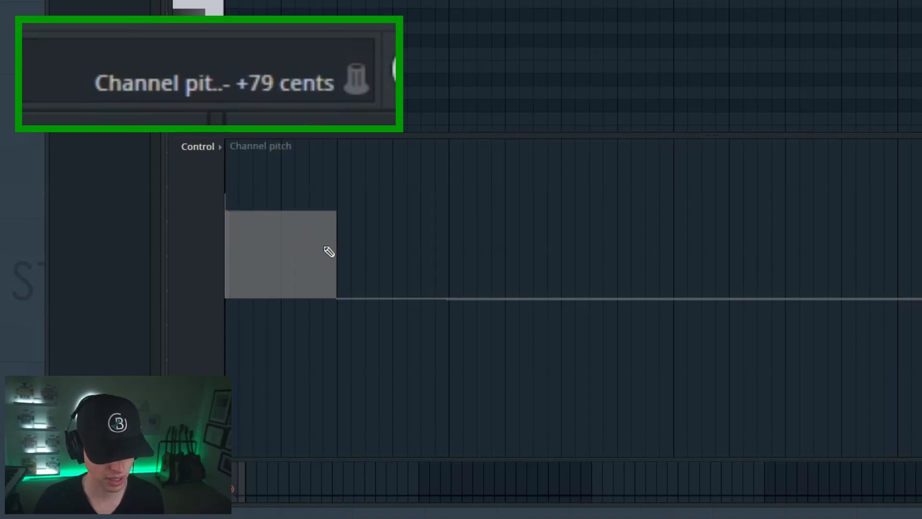
{"action": "right_click", "coordinate": [323, 246]}
{"action": "left_click", "coordinate": [228, 212]}
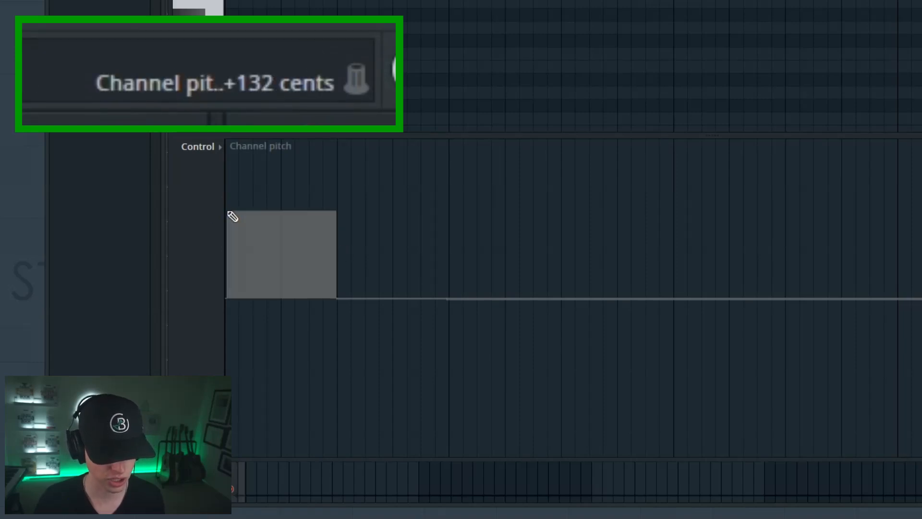
{"action": "mouse_move", "coordinate": [228, 209]}
{"action": "left_mouse_down"}
{"action": "mouse_move", "coordinate": [237, 171]}
{"action": "mouse_move", "coordinate": [268, 221]}
{"action": "mouse_move", "coordinate": [249, 235]}
{"action": "mouse_move", "coordinate": [290, 239]}
{"action": "left_mouse_up"}
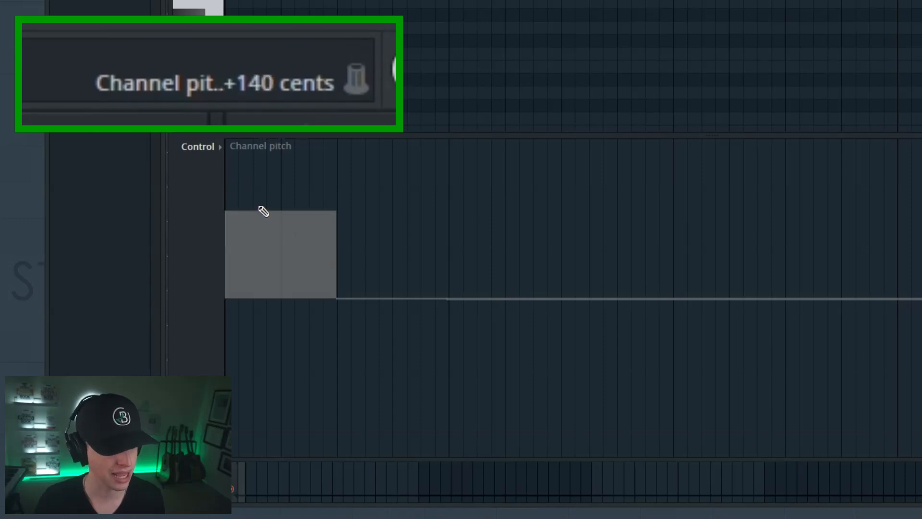
{"action": "left_click", "coordinate": [227, 236]}
{"action": "left_click_drag", "start_coordinate": [232, 235], "coordinate": [221, 235]}
{"action": "left_click_drag", "start_coordinate": [329, 241], "coordinate": [221, 233]}
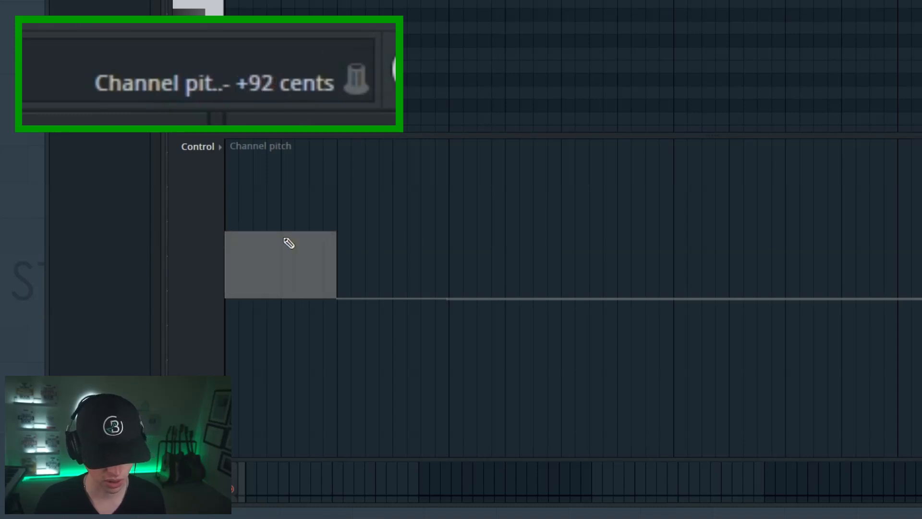
Slope the second half of the pre-bend block down to zero and play it back.
{"action": "right_click", "coordinate": [281, 234]}
{"action": "left_click_drag", "start_coordinate": [308, 275], "coordinate": [318, 303]}
{"action": "key", "text": "space"}
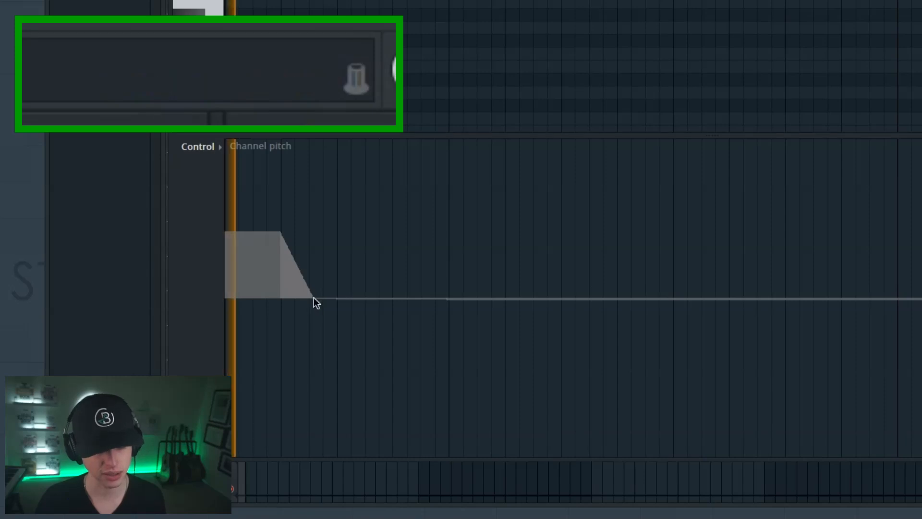
{"action": "key", "text": "space"}
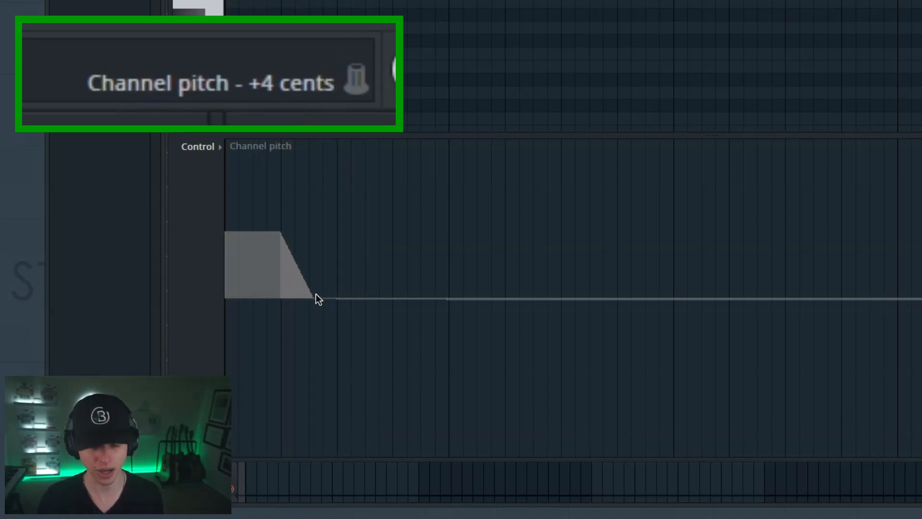
Flatten the pre-bend and draw a gradual rise to a plateau of about +99 cents that falls back to zero.
{"action": "left_click_drag", "start_coordinate": [315, 297], "coordinate": [228, 302]}
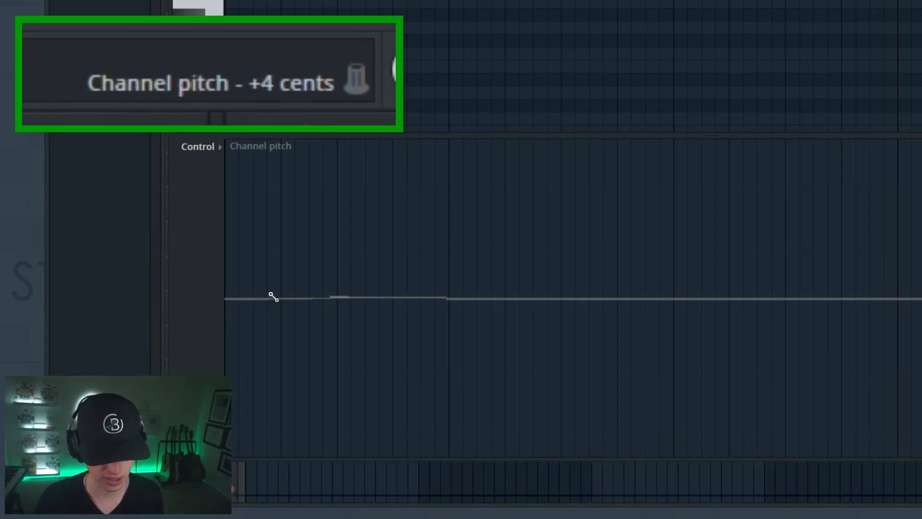
{"action": "mouse_move", "coordinate": [226, 297]}
{"action": "left_mouse_down"}
{"action": "mouse_move", "coordinate": [270, 266]}
{"action": "mouse_move", "coordinate": [282, 232]}
{"action": "mouse_move", "coordinate": [337, 234]}
{"action": "left_mouse_up"}
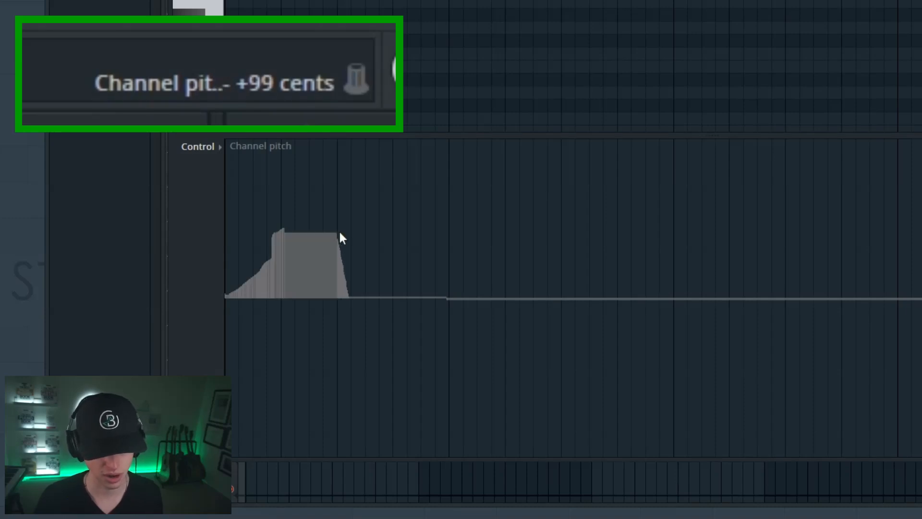
Add a second plateau about twice as high with a slope back to zero, soften the dip between them, and play it back.
{"action": "mouse_move", "coordinate": [343, 270]}
{"action": "left_mouse_down"}
{"action": "mouse_move", "coordinate": [375, 251]}
{"action": "mouse_move", "coordinate": [390, 224]}
{"action": "mouse_move", "coordinate": [395, 168]}
{"action": "mouse_move", "coordinate": [423, 168]}
{"action": "mouse_move", "coordinate": [372, 168]}
{"action": "left_mouse_up"}
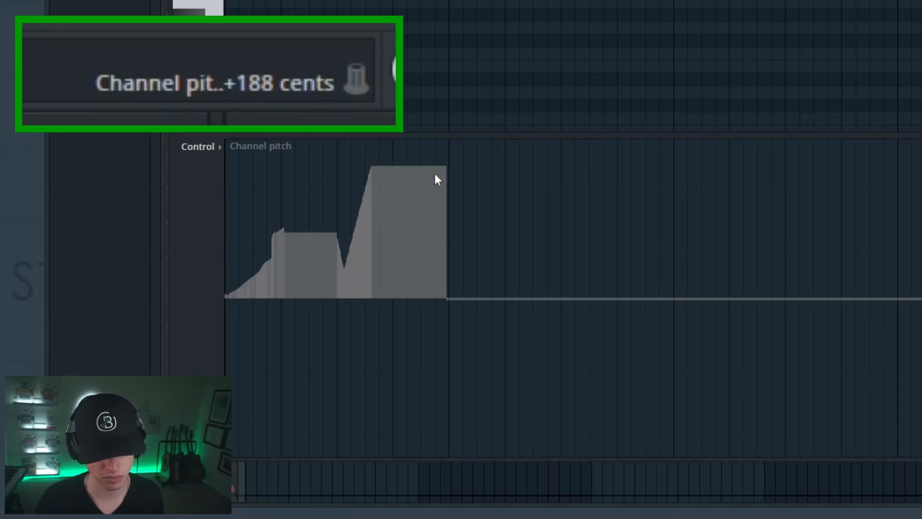
{"action": "mouse_move", "coordinate": [444, 177]}
{"action": "left_mouse_down"}
{"action": "mouse_move", "coordinate": [457, 255]}
{"action": "mouse_move", "coordinate": [487, 300]}
{"action": "left_mouse_up"}
{"action": "key", "text": "space"}
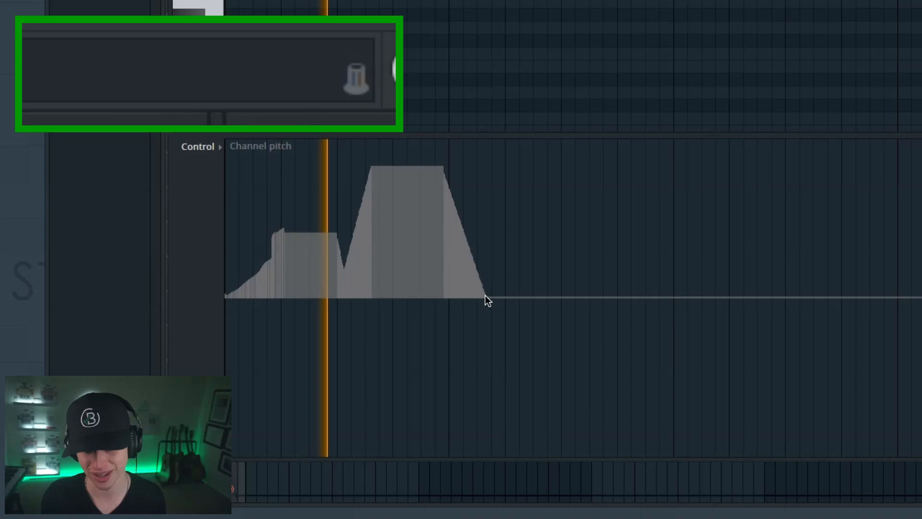
{"action": "key", "text": "space"}
{"action": "mouse_move", "coordinate": [350, 251]}
{"action": "left_mouse_down"}
{"action": "mouse_move", "coordinate": [338, 261]}
{"action": "mouse_move", "coordinate": [332, 247]}
{"action": "mouse_move", "coordinate": [336, 240]}
{"action": "mouse_move", "coordinate": [356, 251]}
{"action": "left_mouse_up"}
{"action": "key", "text": "space"}
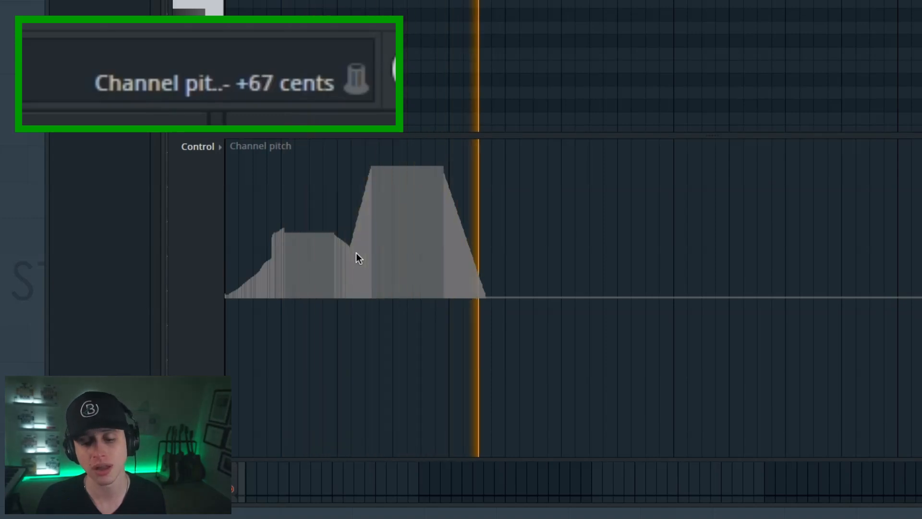
{"action": "key", "text": "space"}
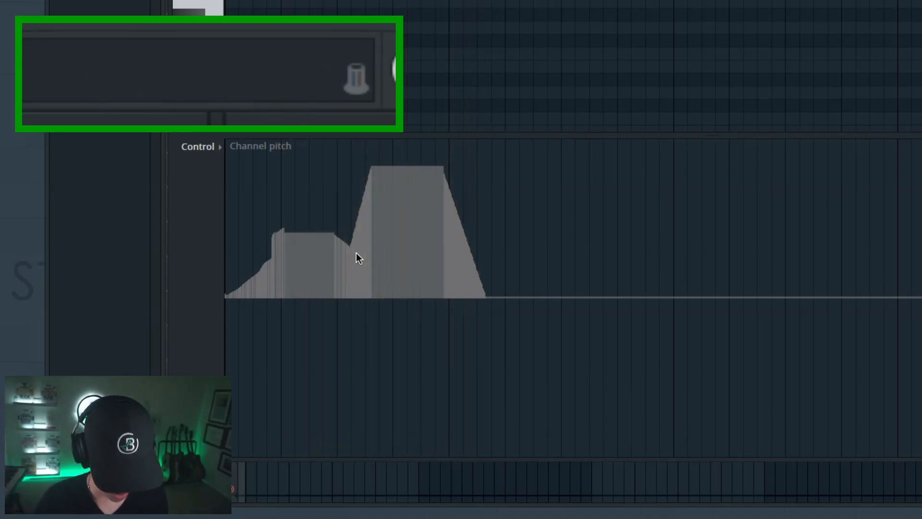
Undo the second plateau and extend the first one at about +100 cents before it drops to zero.
{"action": "key", "text": "ctrl+z"}
{"action": "key", "text": "ctrl+z"}
{"action": "key", "text": "ctrl+z"}
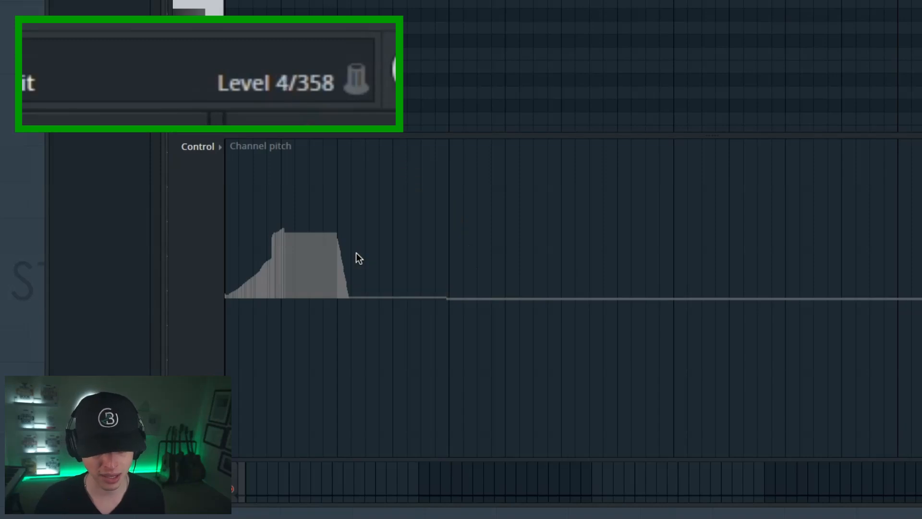
{"action": "left_click_drag", "start_coordinate": [335, 240], "coordinate": [467, 303]}
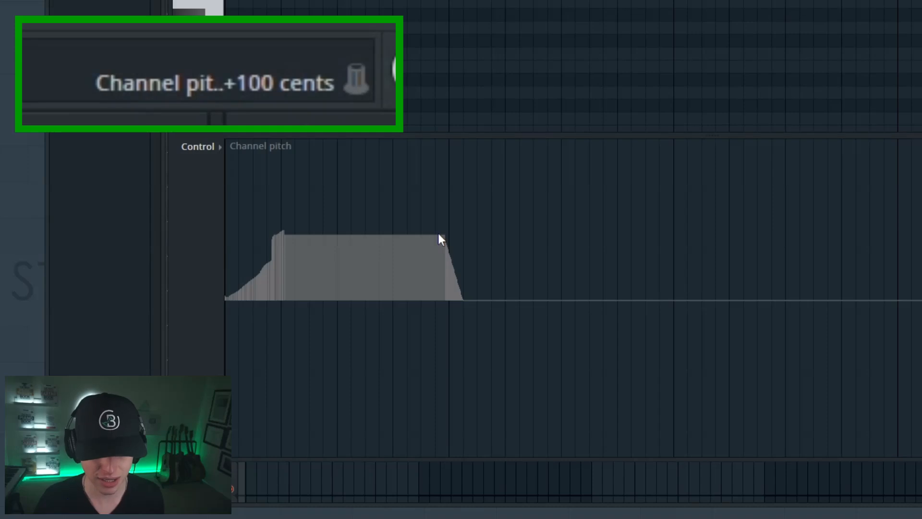
Draw slow vibrato peaks across the top of the plateau, redraw them as faster, narrower peaks, and play back the result.
{"action": "mouse_move", "coordinate": [439, 234]}
{"action": "left_mouse_down"}
{"action": "mouse_move", "coordinate": [363, 235]}
{"action": "mouse_move", "coordinate": [386, 214]}
{"action": "mouse_move", "coordinate": [354, 232]}
{"action": "mouse_move", "coordinate": [325, 232]}
{"action": "mouse_move", "coordinate": [331, 225]}
{"action": "mouse_move", "coordinate": [282, 236]}
{"action": "mouse_move", "coordinate": [298, 221]}
{"action": "left_mouse_up"}
{"action": "key", "text": "space"}
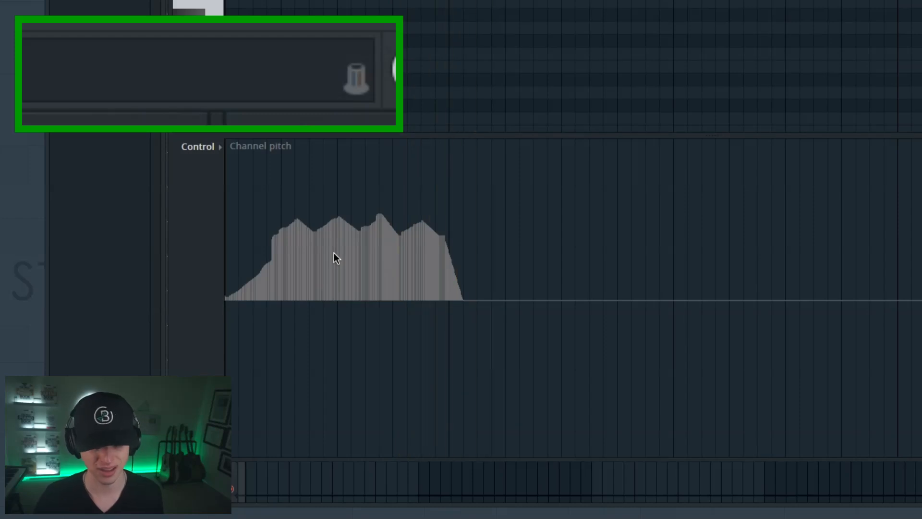
{"action": "left_click_drag", "start_coordinate": [388, 240], "coordinate": [427, 232]}
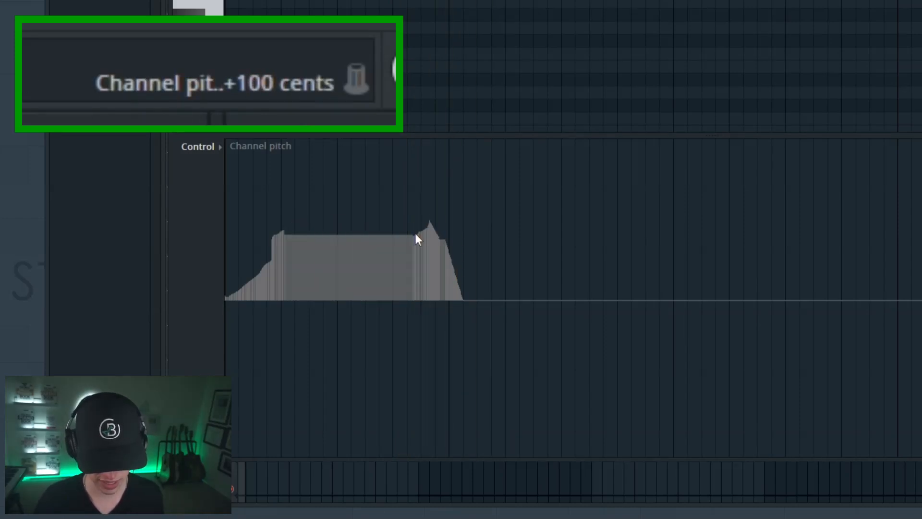
{"action": "key", "text": "ctrl+z"}
{"action": "key", "text": "space"}
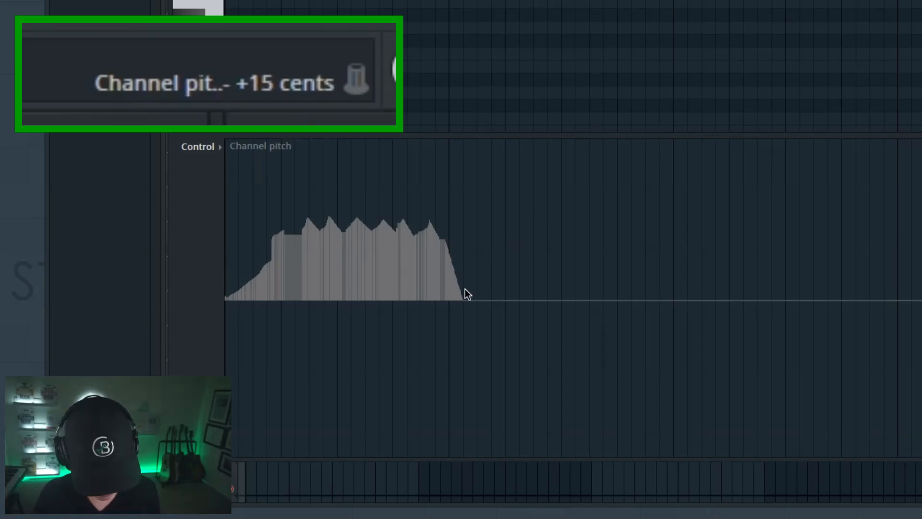
Undo the vibrato strokes and shorten the plateau, adding an earlier slope down to zero.
{"action": "key", "text": "ctrl+z"}
{"action": "key", "text": "ctrl+z"}
{"action": "key", "text": "ctrl+z"}
{"action": "key", "text": "ctrl+z"}
{"action": "key", "text": "ctrl+z"}
{"action": "key", "text": "ctrl+z"}
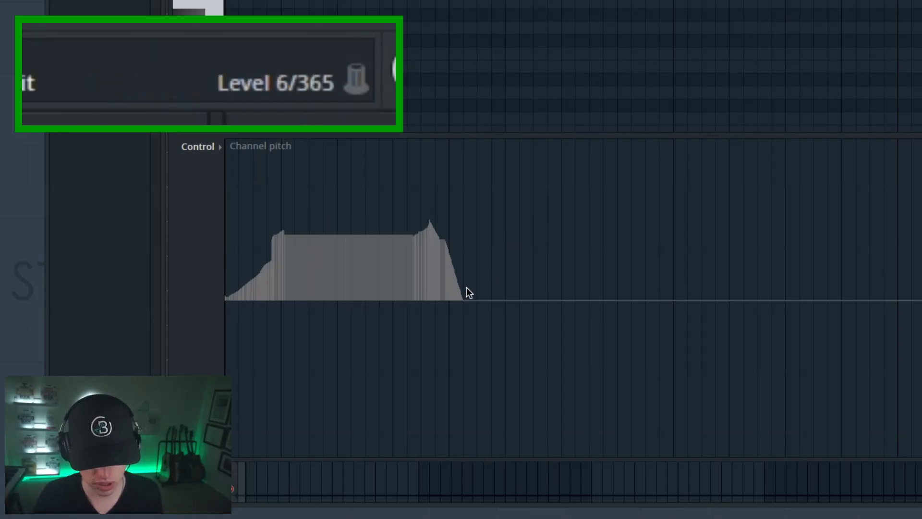
{"action": "left_click_drag", "start_coordinate": [343, 236], "coordinate": [379, 303]}
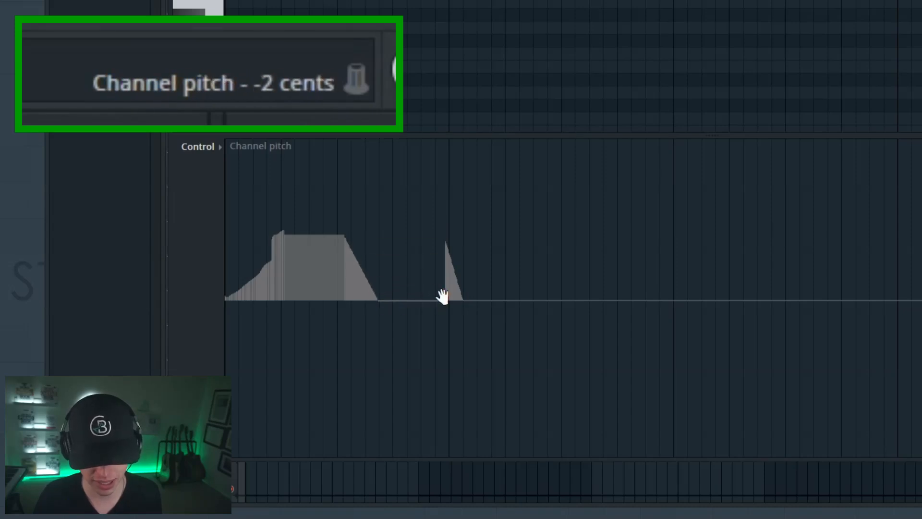
Draw three small vibrato peaks just above zero after the bend's fall, and play the note back.
{"action": "mouse_move", "coordinate": [457, 304]}
{"action": "left_mouse_down"}
{"action": "mouse_move", "coordinate": [382, 307]}
{"action": "mouse_move", "coordinate": [396, 293]}
{"action": "mouse_move", "coordinate": [427, 294]}
{"action": "left_mouse_up"}
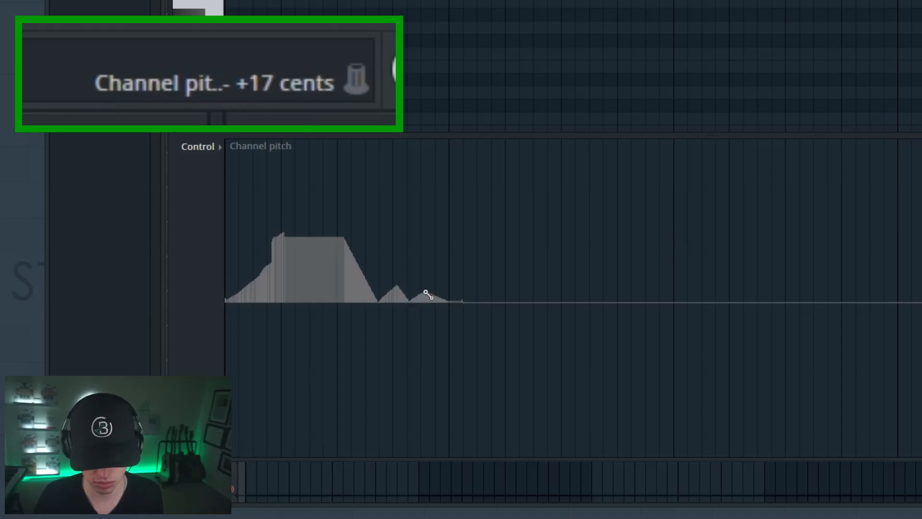
{"action": "mouse_move", "coordinate": [481, 302]}
{"action": "left_mouse_down"}
{"action": "mouse_move", "coordinate": [450, 302]}
{"action": "mouse_move", "coordinate": [464, 287]}
{"action": "mouse_move", "coordinate": [486, 304]}
{"action": "left_mouse_up"}
{"action": "key", "text": "space"}
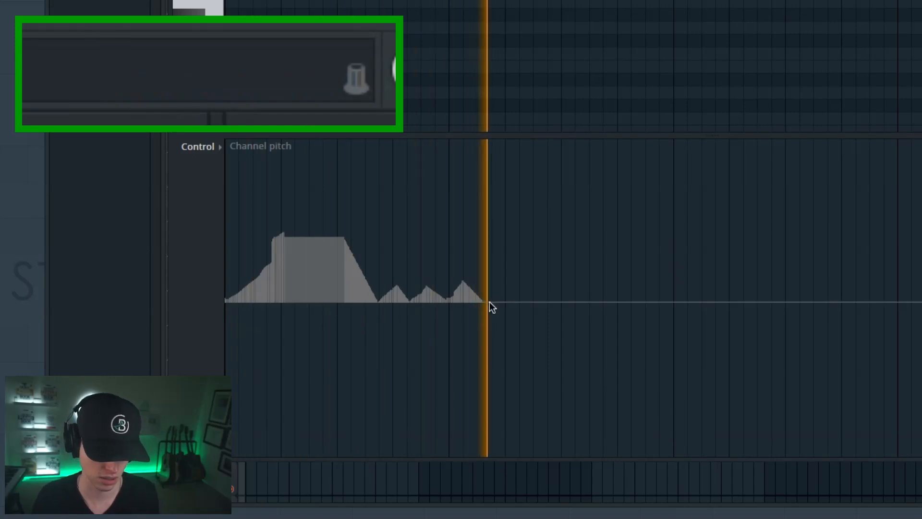
{"action": "key", "text": "space"}
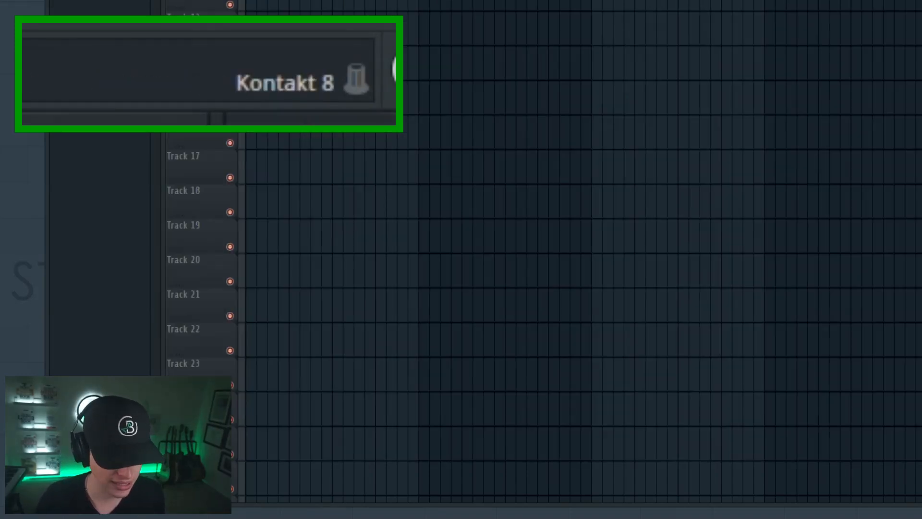
Open the piano roll of the finished guitar melody and play it back to examine its notes and Channel pitch automation.
{"action": "key", "text": "F7"}
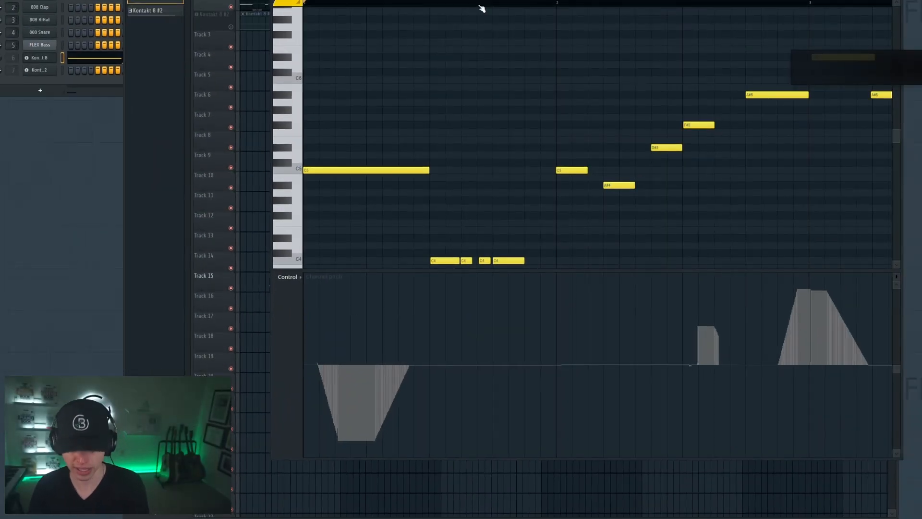
{"action": "key", "text": "space"}
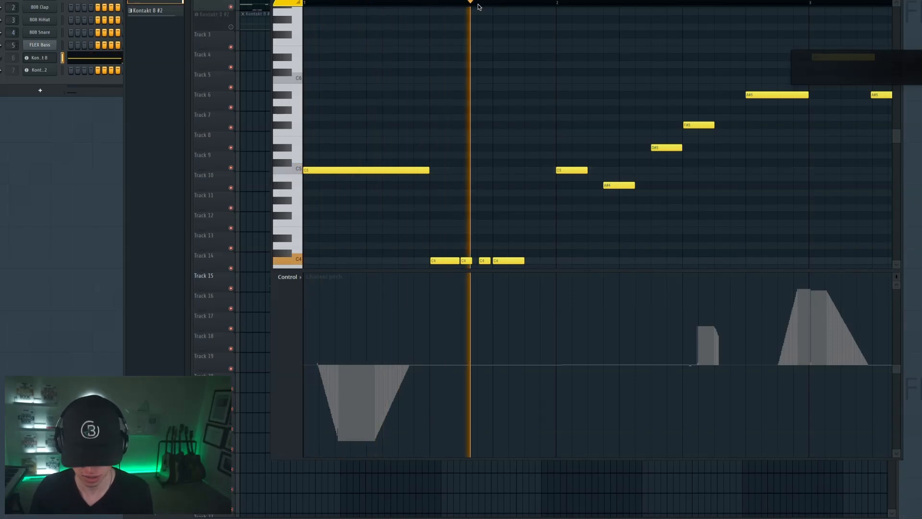
{"action": "key", "text": "space"}
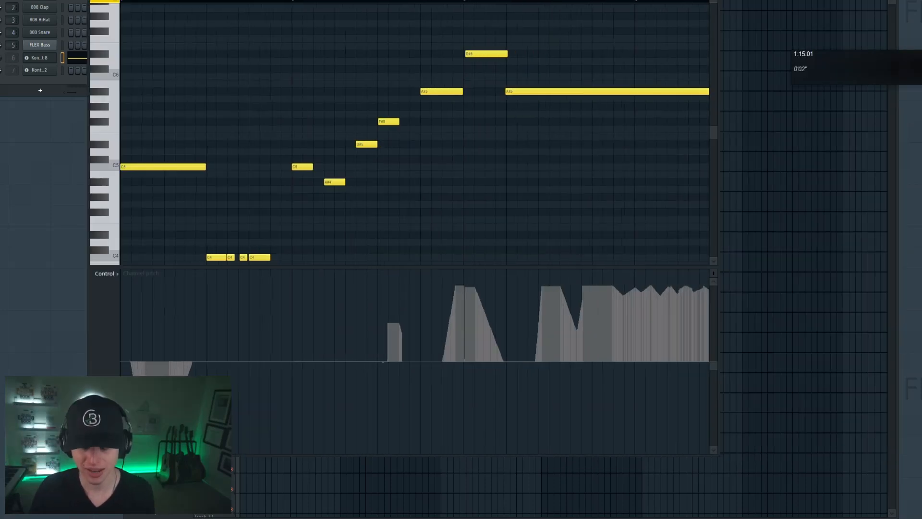
{"action": "scroll", "coordinate": [270, 1], "scroll_direction": "down", "scroll_amount": 1}
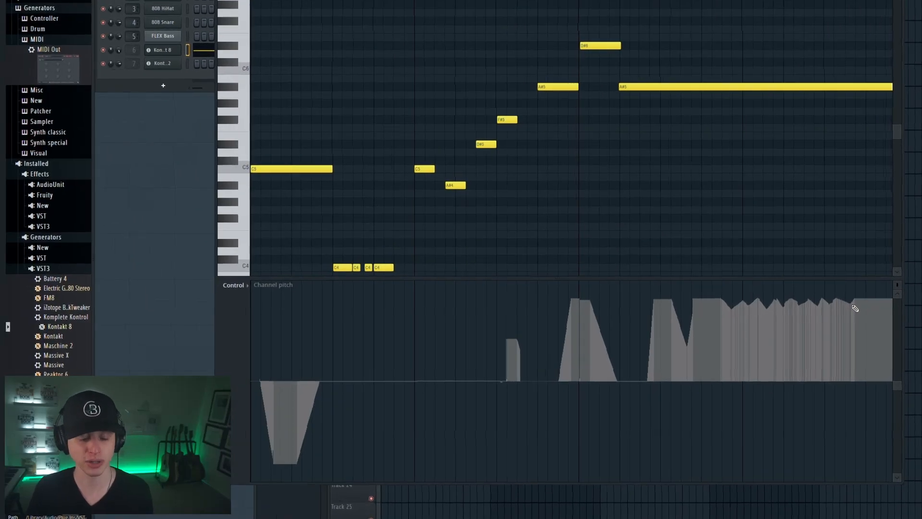
{"action": "key", "text": "space"}
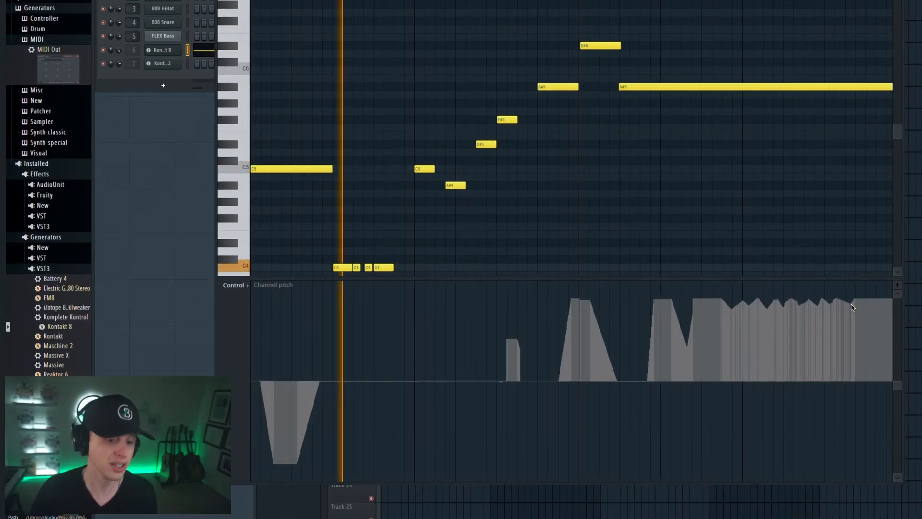